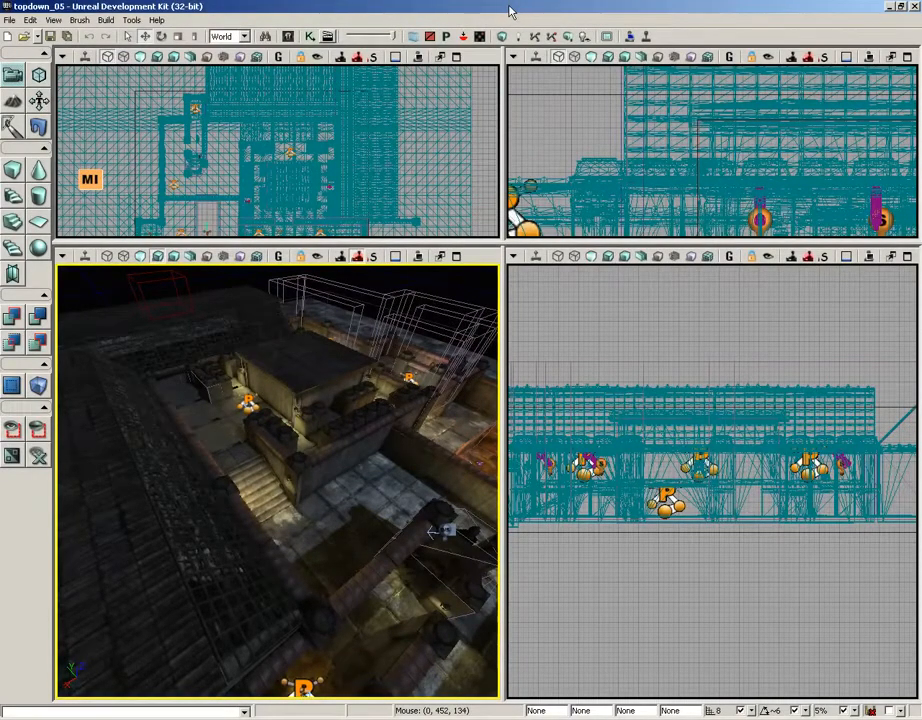
Select the capsule-shaped InterpActor_2 mesh beside the toggleable light in the level and open the Kismet editor
{"action": "right_click_drag", "start_coordinate": [350, 415], "coordinate": [495, 466]}
{"action": "left_click_drag", "start_coordinate": [495, 466], "coordinate": [260, 270]}
{"action": "middle_click_drag", "start_coordinate": [220, 262], "coordinate": [83, 278]}
{"action": "left_click_drag", "start_coordinate": [83, 278], "coordinate": [370, 260]}
{"action": "middle_click_drag", "start_coordinate": [370, 260], "coordinate": [380, 511]}
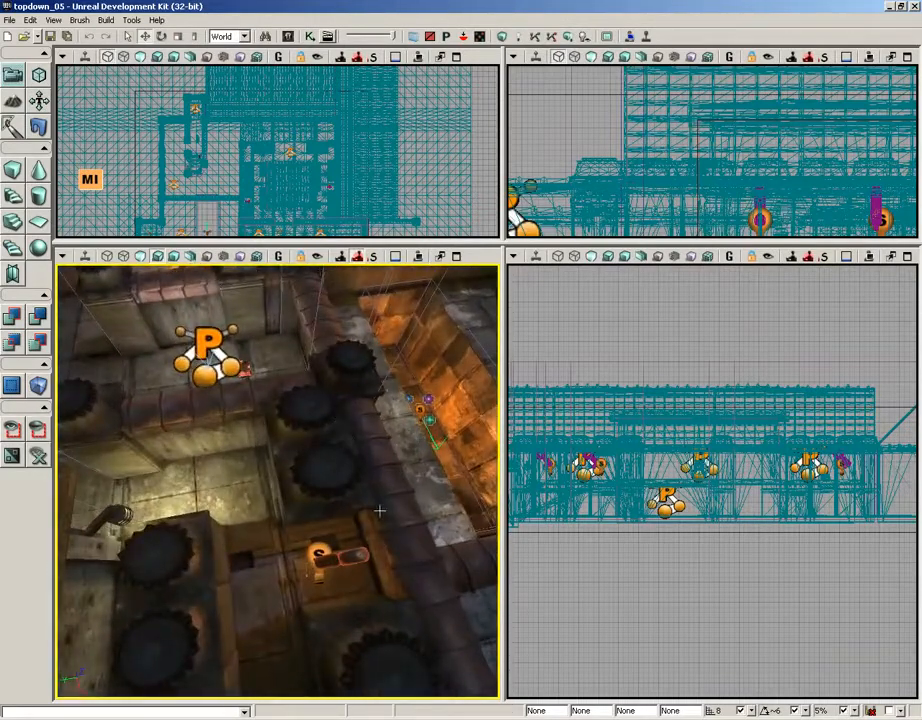
{"action": "left_click", "coordinate": [351, 557]}
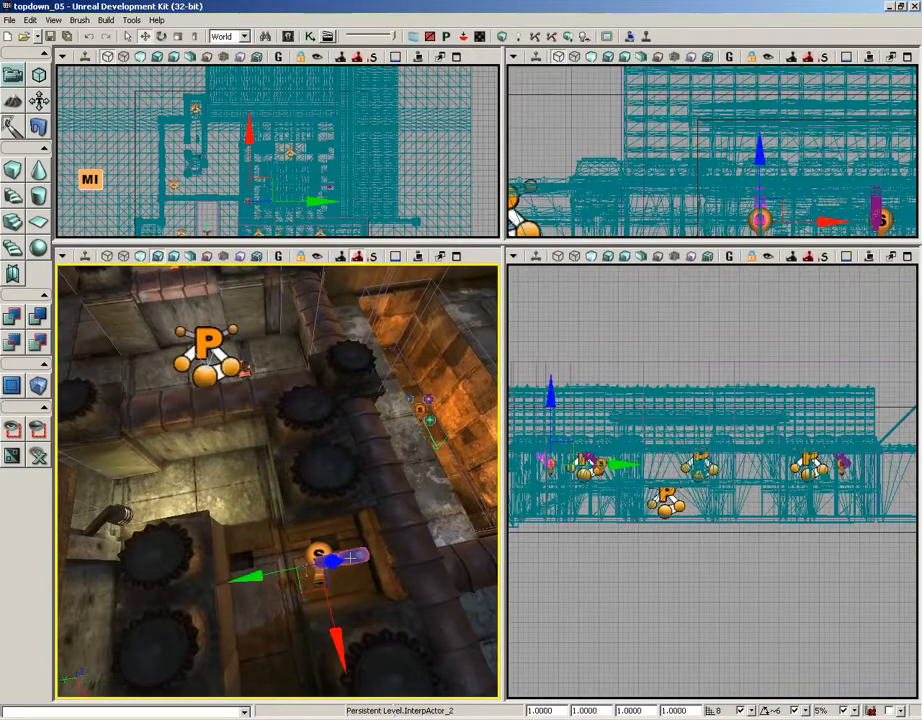
{"action": "left_click", "coordinate": [310, 36]}
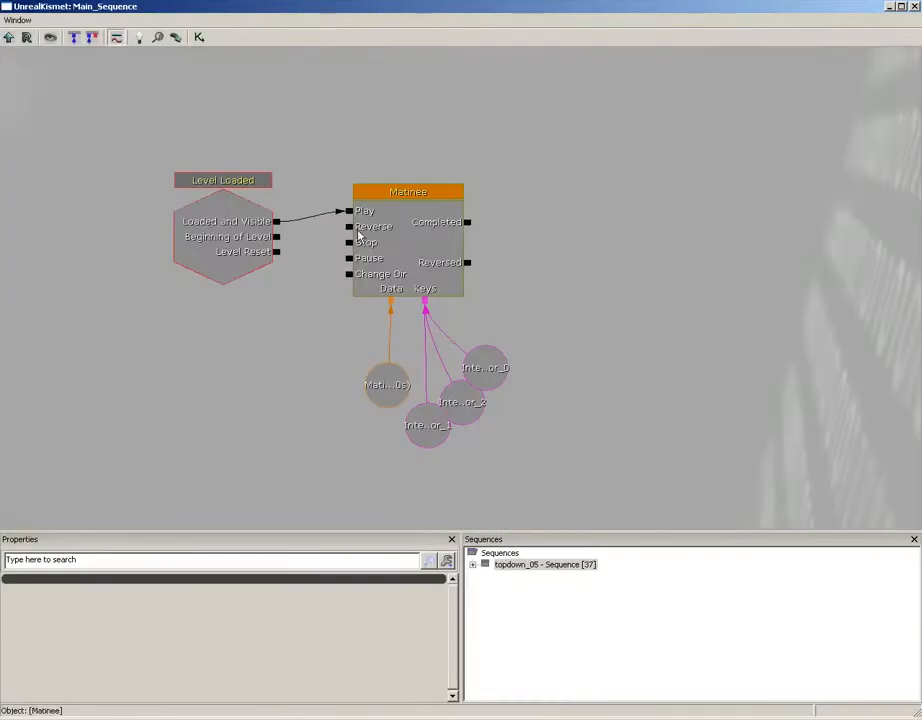
Create a Touch event using InterpActor_2 in the empty area below the Matinee network
{"action": "left_click_drag", "start_coordinate": [305, 289], "coordinate": [387, 238]}
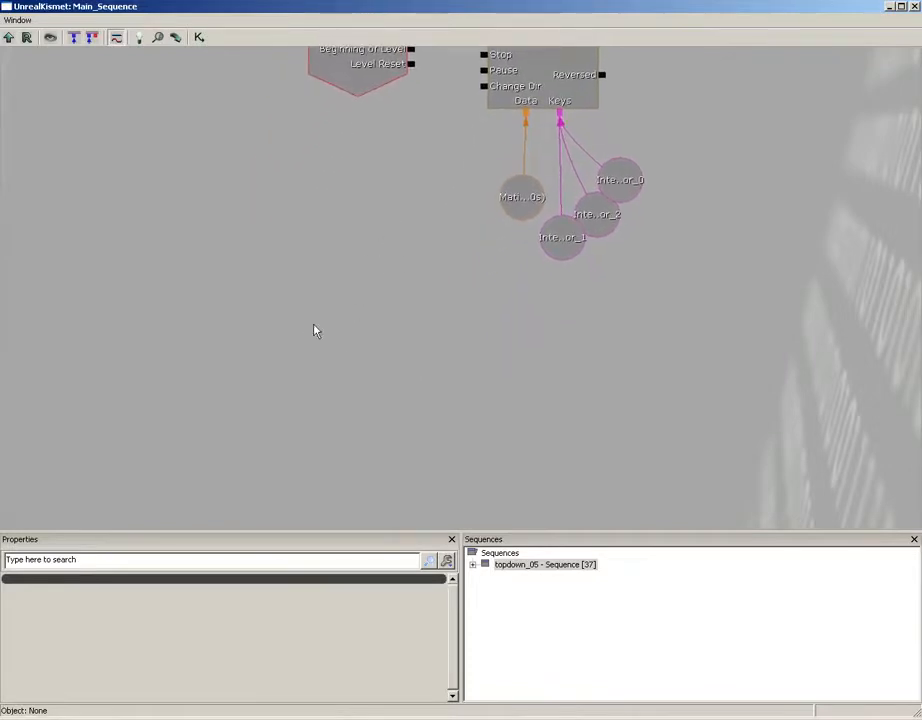
{"action": "right_click", "coordinate": [291, 349]}
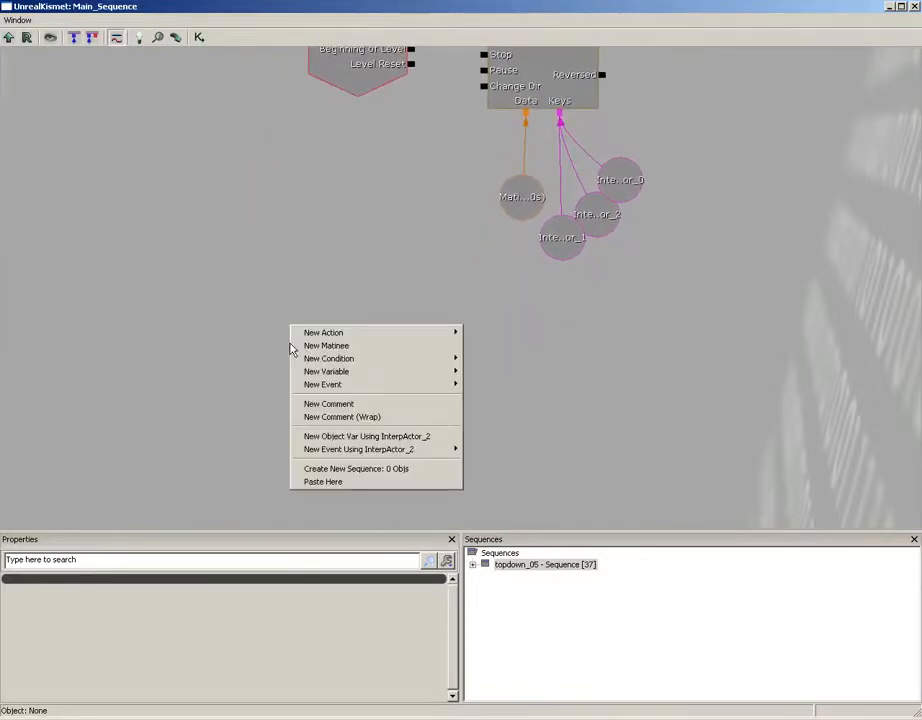
{"action": "mouse_move", "coordinate": [330, 386]}
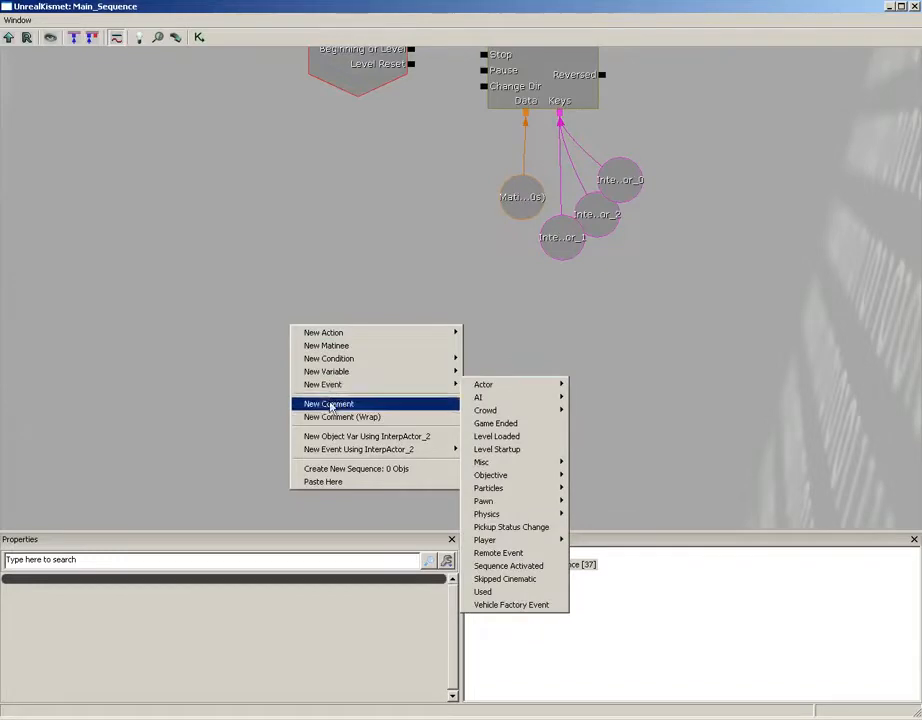
{"action": "mouse_move", "coordinate": [382, 452]}
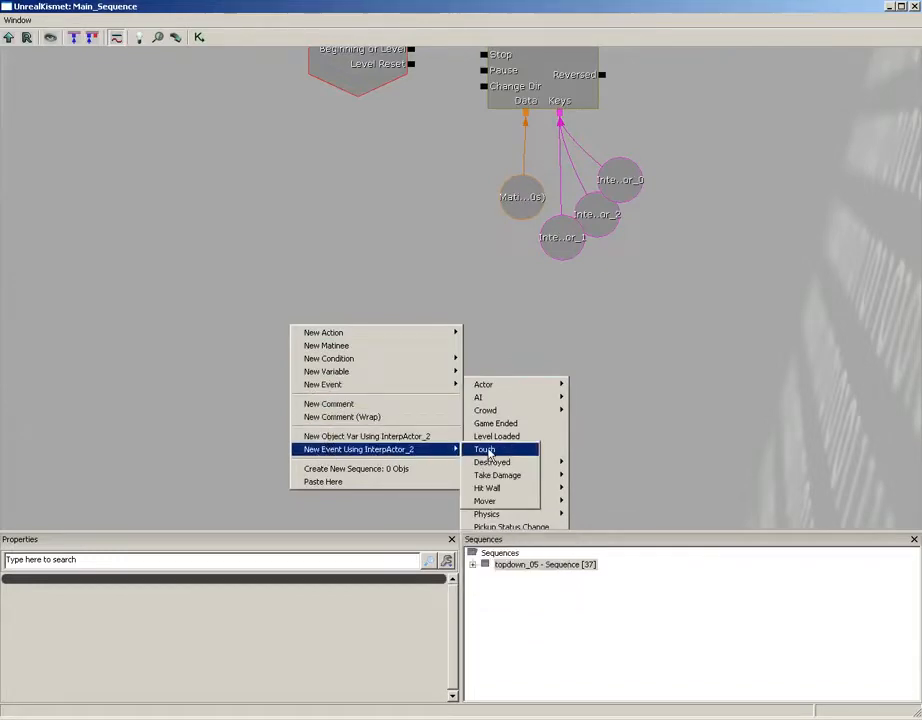
{"action": "left_click", "coordinate": [488, 452]}
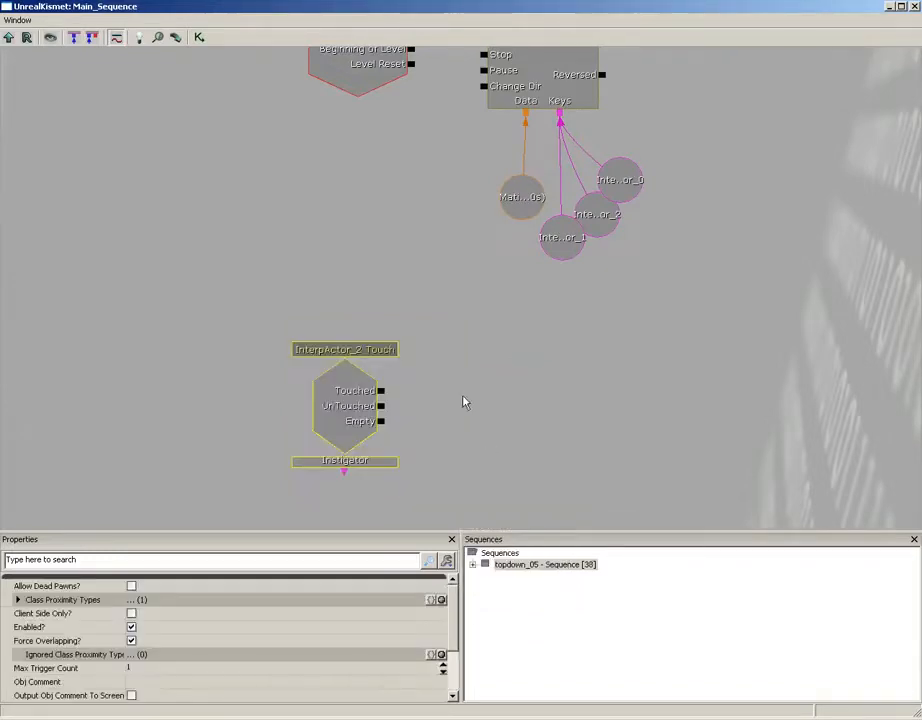
{"action": "left_click_drag", "start_coordinate": [472, 455], "coordinate": [244, 367]}
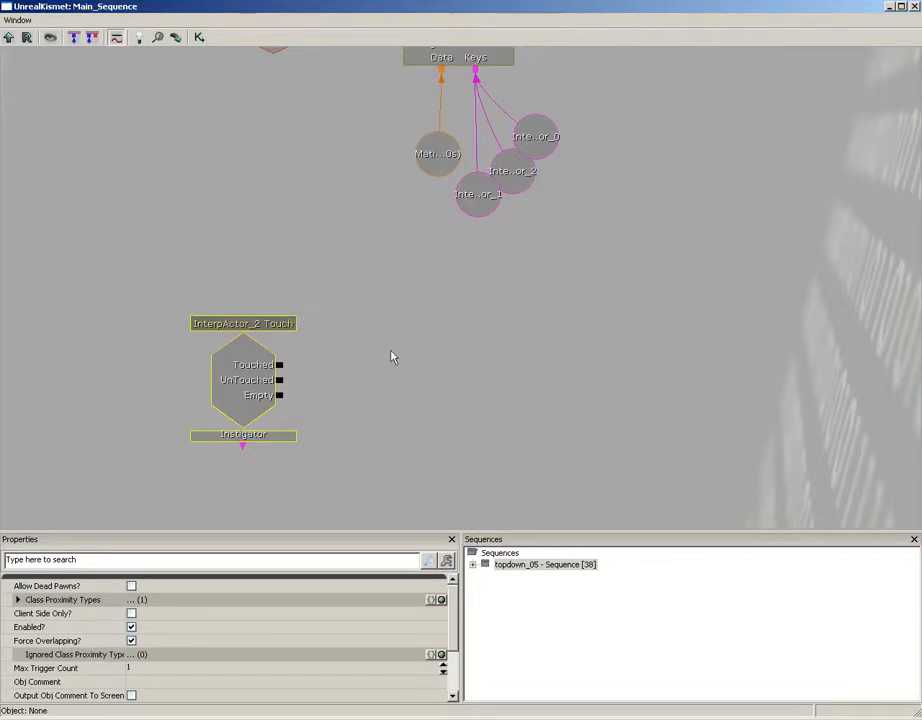
Add a Toggle action beside the Touch event and connect the event's Touched output to its Turn Off input
{"action": "right_click", "coordinate": [325, 339]}
{"action": "mouse_move", "coordinate": [346, 350]}
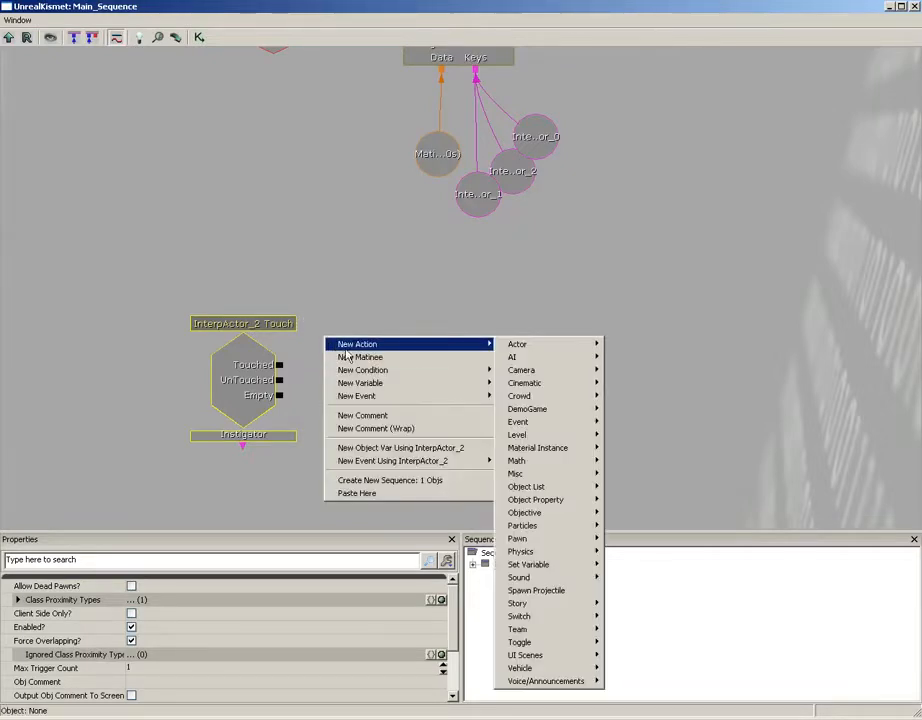
{"action": "mouse_move", "coordinate": [540, 642]}
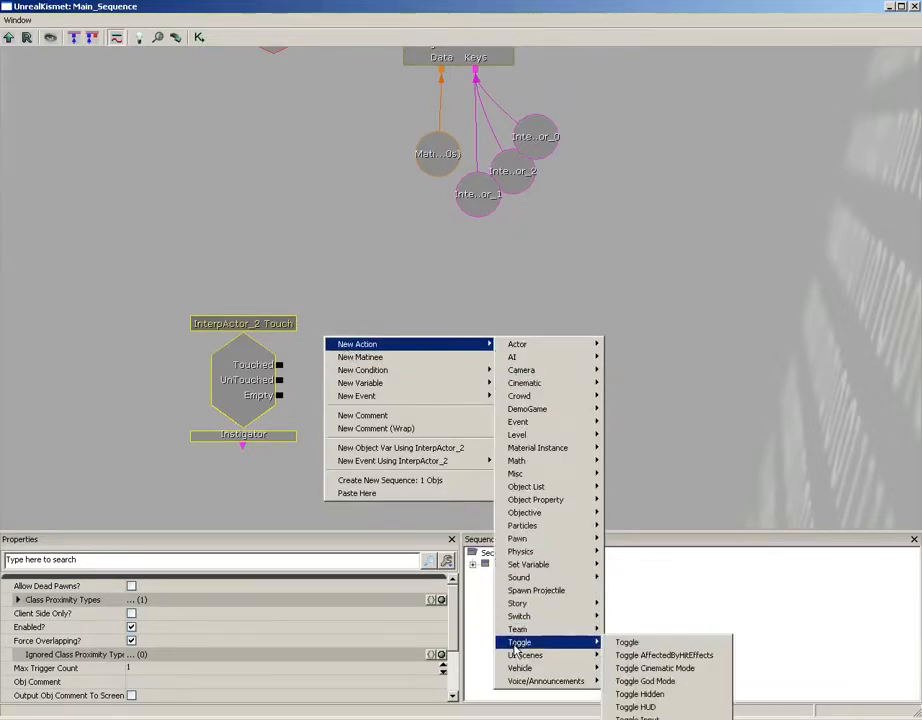
{"action": "left_click", "coordinate": [627, 644]}
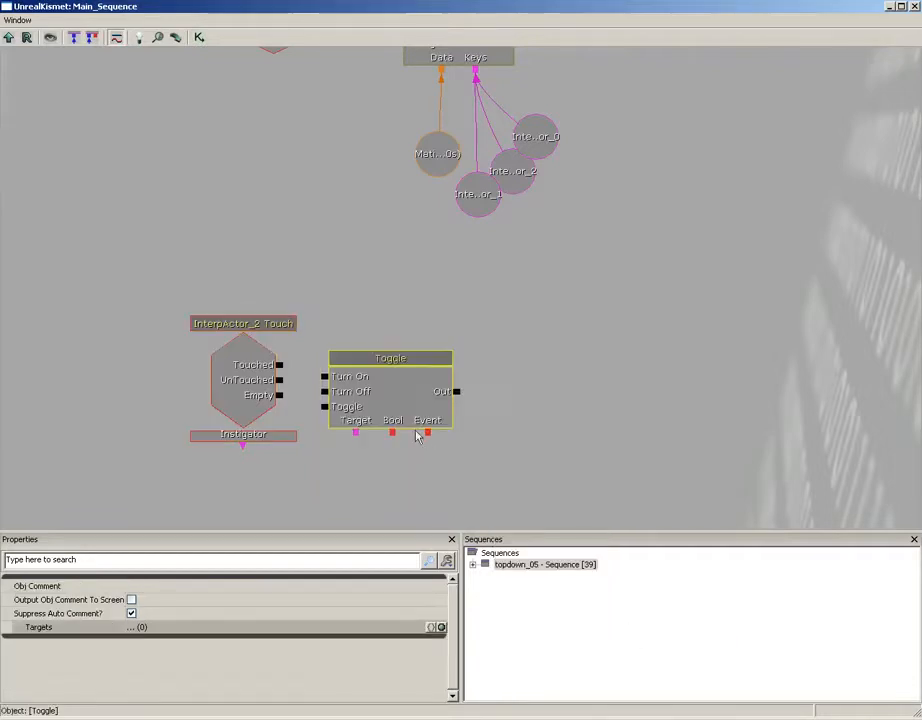
{"action": "left_click_drag", "start_coordinate": [418, 432], "coordinate": [446, 391]}
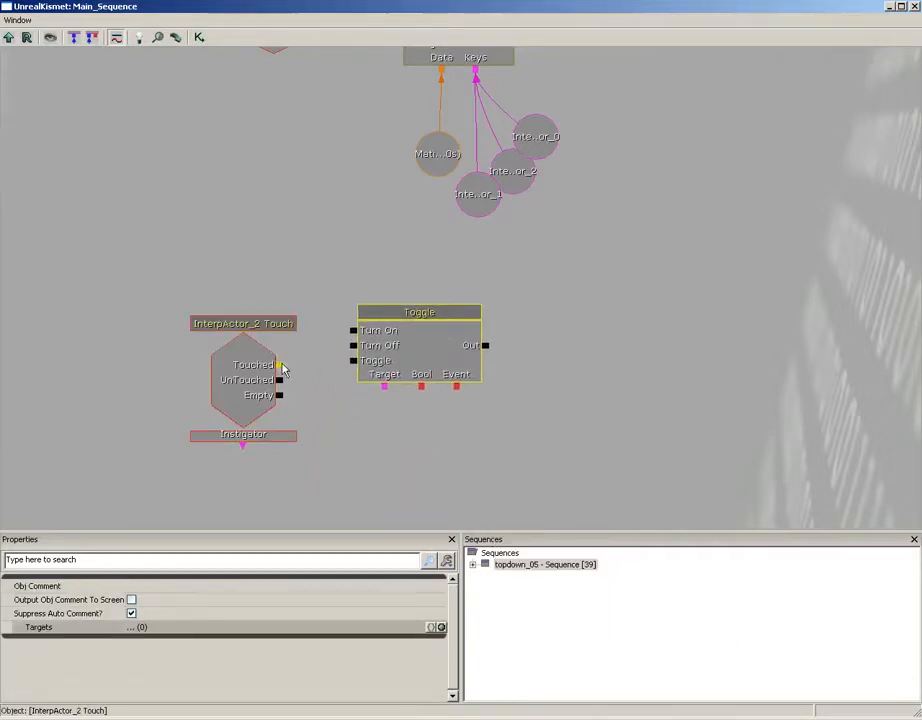
{"action": "left_click_drag", "start_coordinate": [280, 365], "coordinate": [353, 346]}
{"action": "left_click_drag", "start_coordinate": [391, 443], "coordinate": [388, 414]}
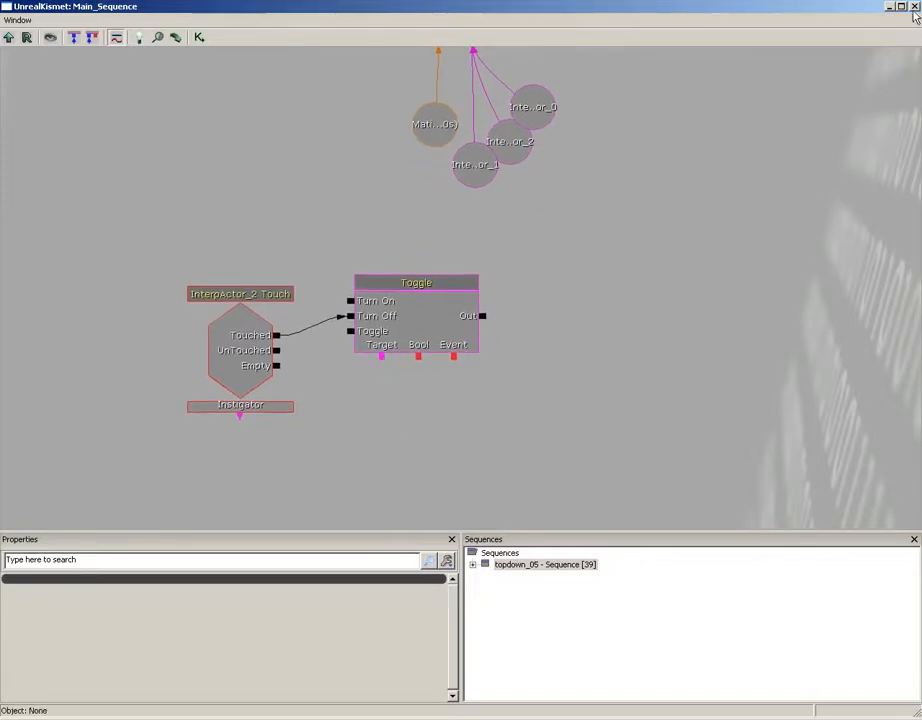
Select the toggleable point light at the InterpActor in the level and assign PointLightToggleable_2 as the Toggle action's target
{"action": "left_click", "coordinate": [914, 7]}
{"action": "left_click", "coordinate": [321, 553]}
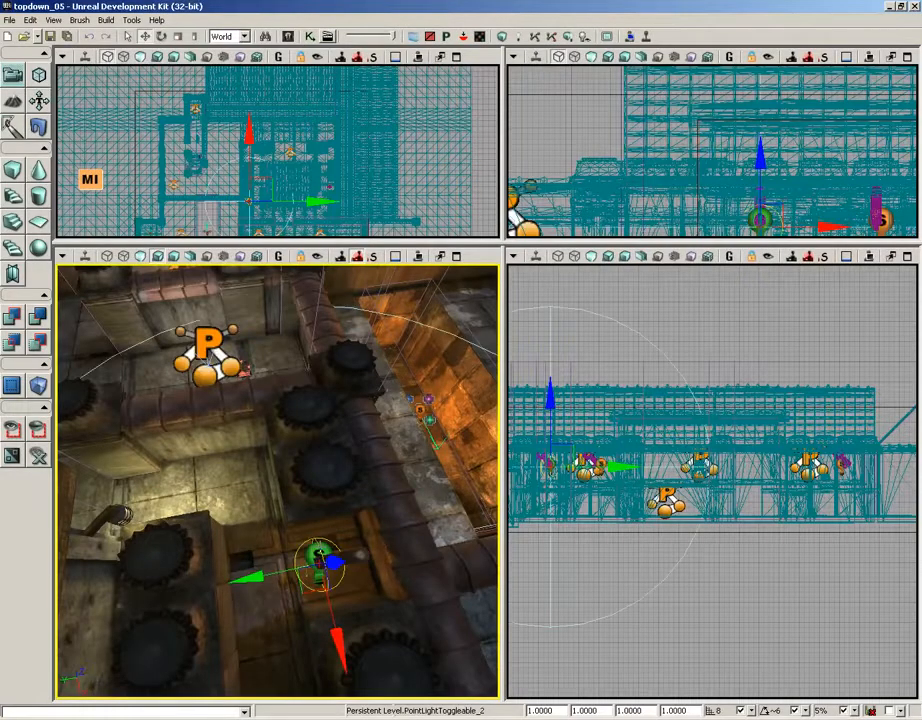
{"action": "left_click", "coordinate": [309, 37]}
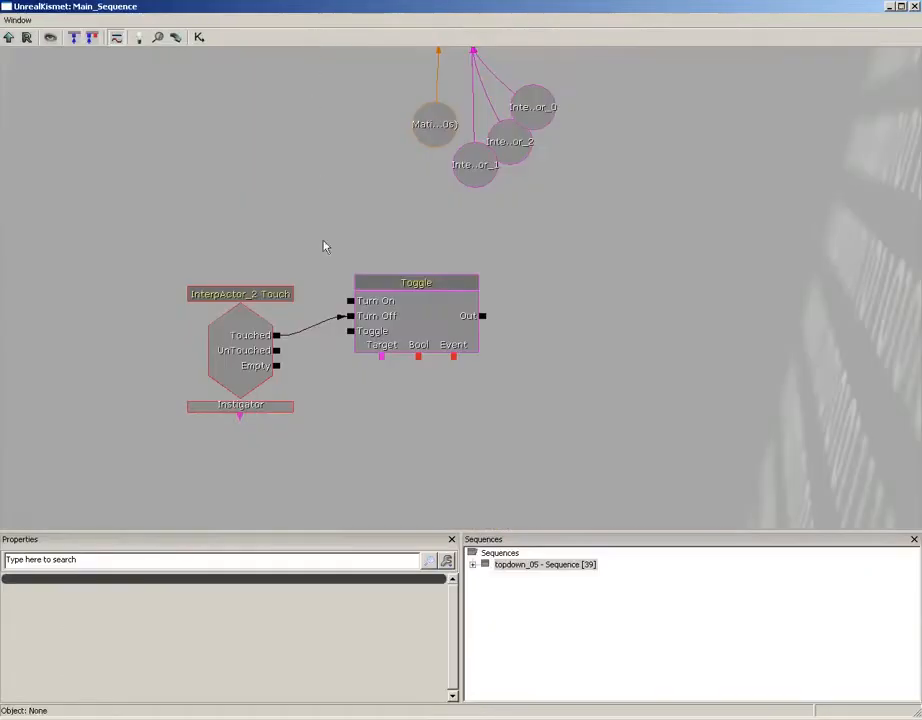
{"action": "right_click", "coordinate": [382, 358]}
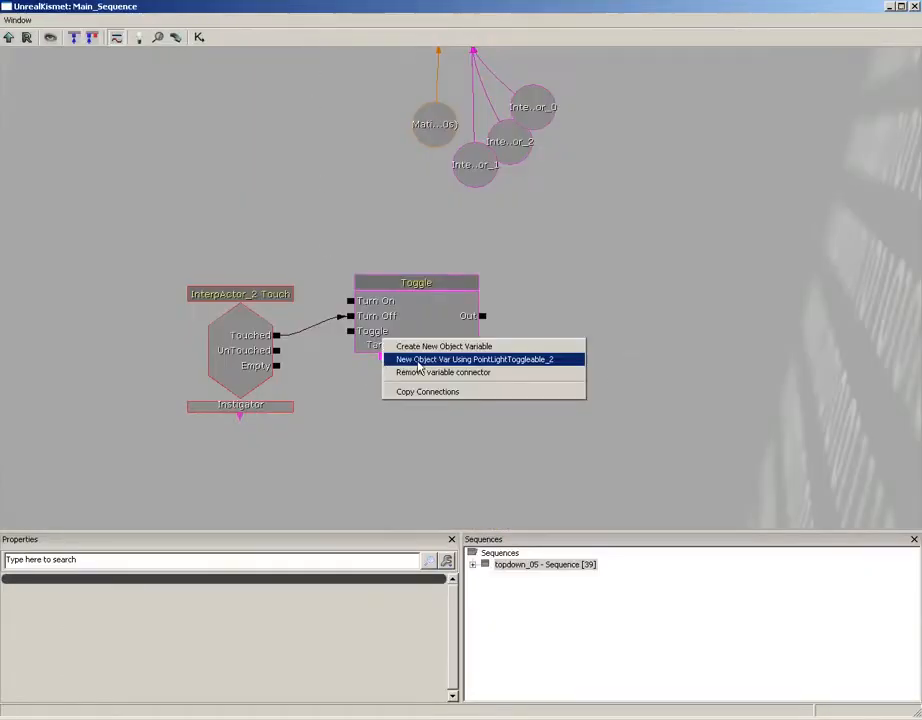
{"action": "left_click", "coordinate": [400, 358]}
{"action": "left_click_drag", "start_coordinate": [391, 385], "coordinate": [392, 402], "text": "ctrl"}
{"action": "left_click_drag", "start_coordinate": [498, 415], "coordinate": [501, 370]}
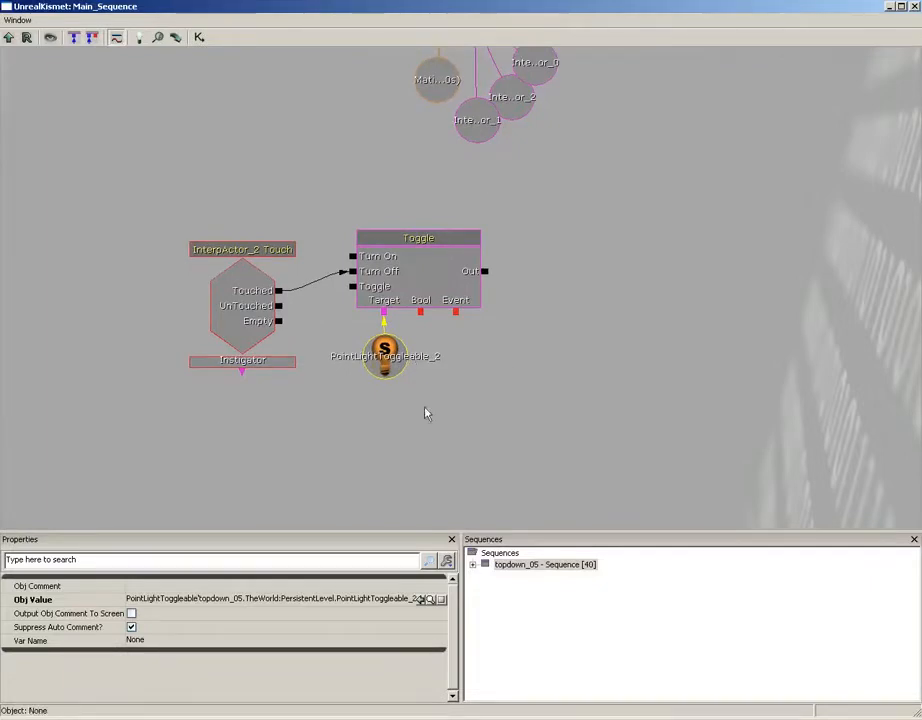
Add a Toggle Hidden action below the light variable and connect its Hide input to the event's Touched output
{"action": "right_click", "coordinate": [371, 390]}
{"action": "mouse_move", "coordinate": [405, 398]}
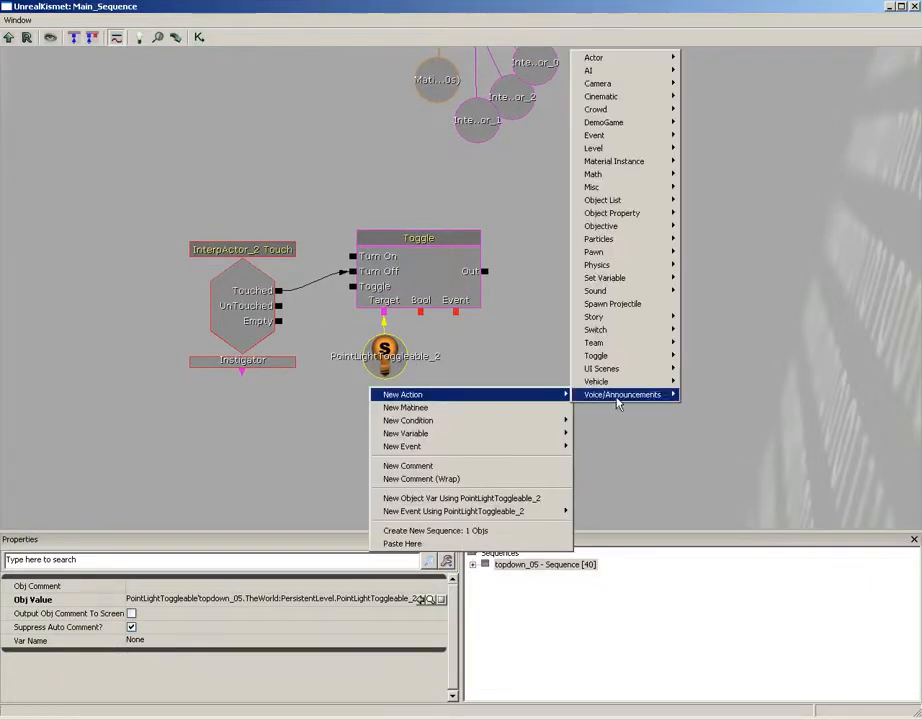
{"action": "mouse_move", "coordinate": [657, 360]}
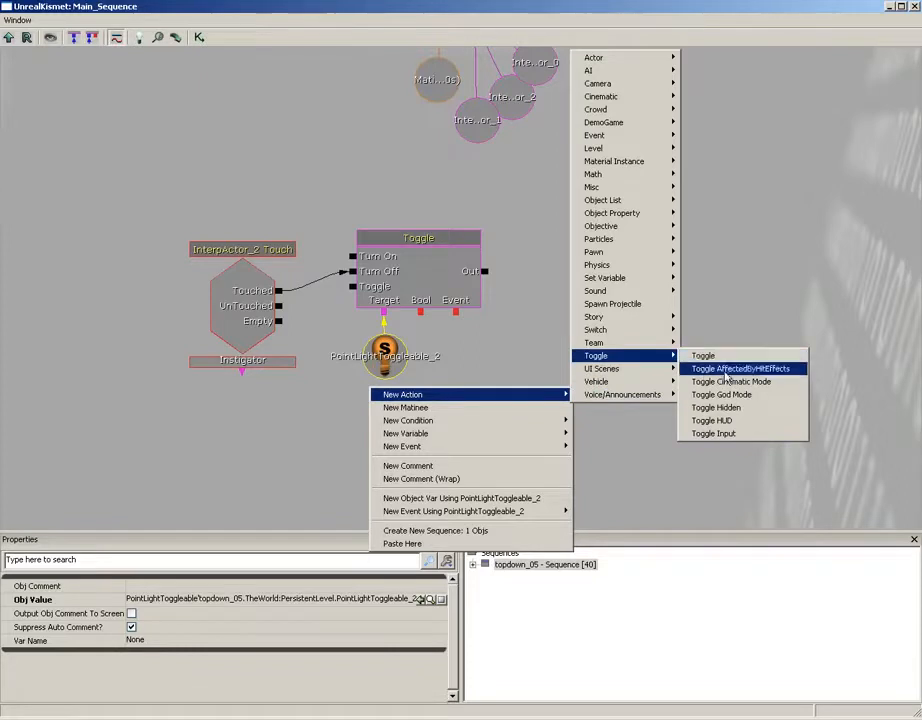
{"action": "left_click", "coordinate": [700, 407]}
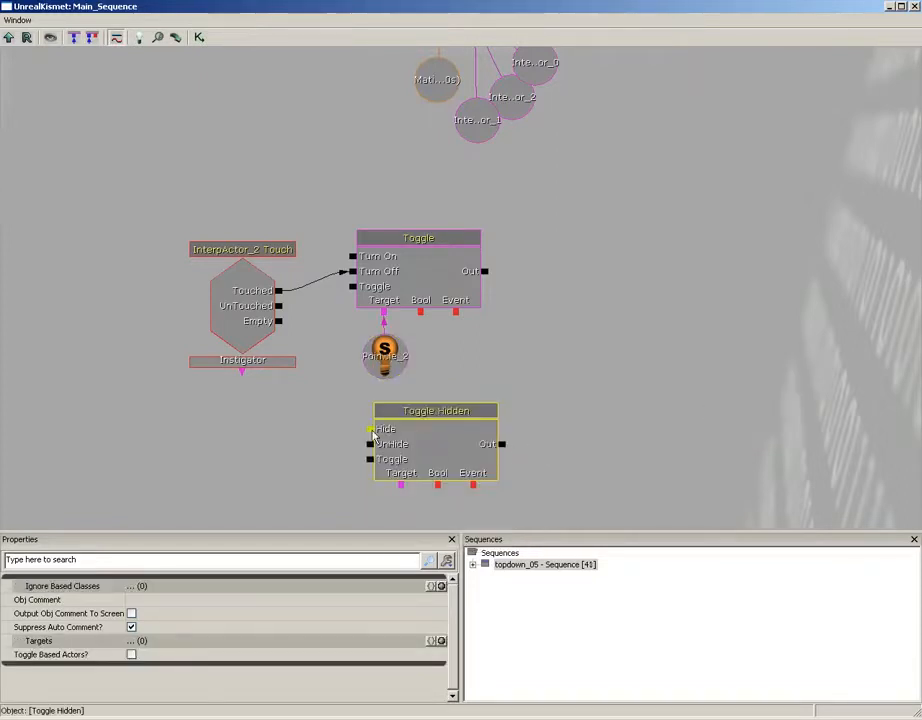
{"action": "left_click_drag", "start_coordinate": [372, 430], "coordinate": [280, 291]}
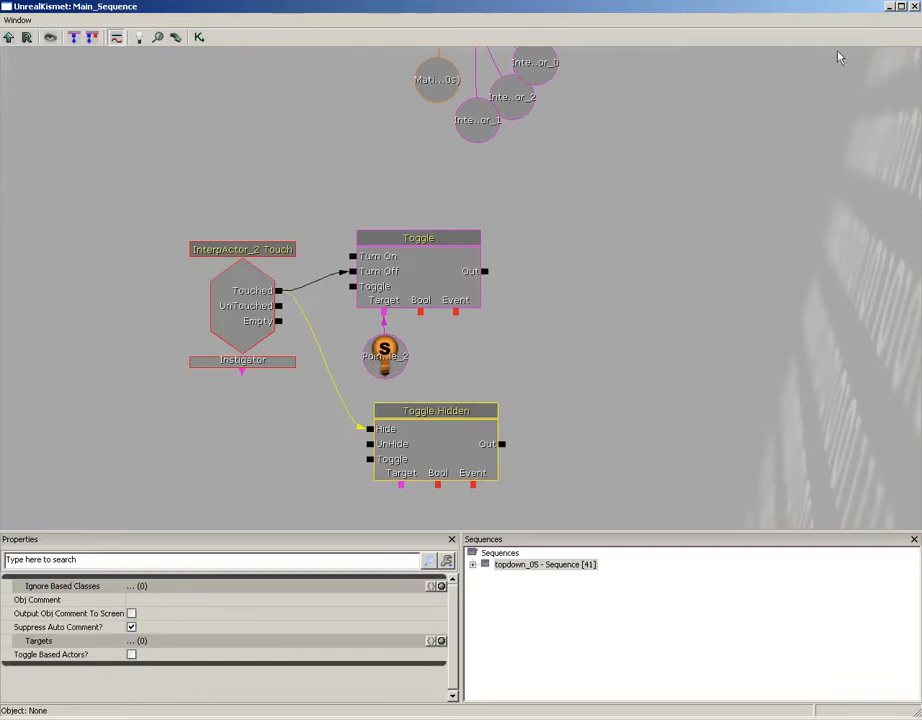
Reselect the InterpActor_2 mesh in the level and assign it as the target of the Toggle Hidden action
{"action": "left_click", "coordinate": [901, 10]}
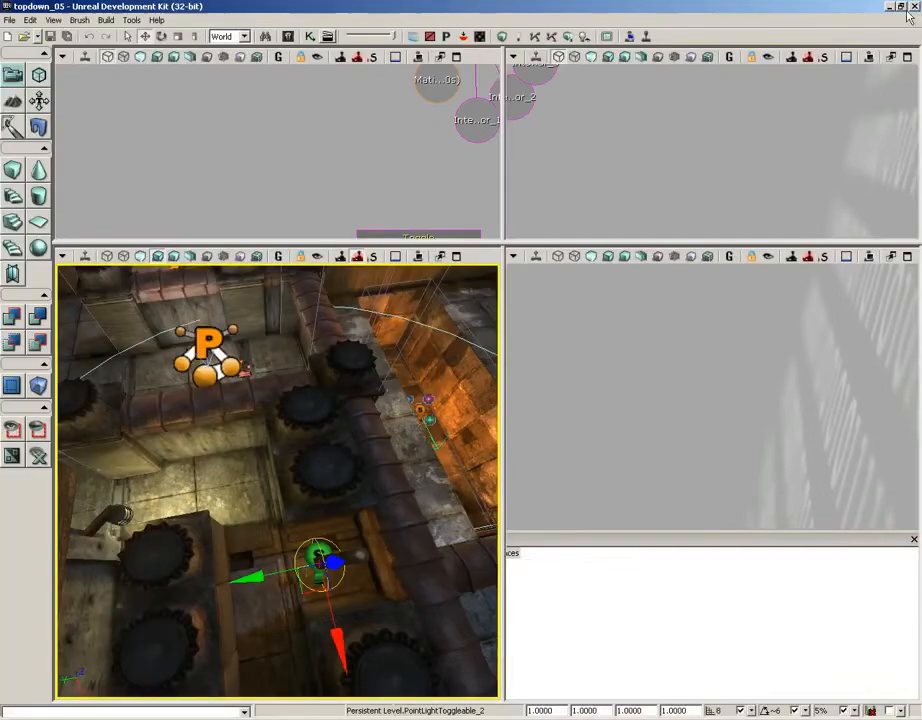
{"action": "left_click", "coordinate": [366, 556]}
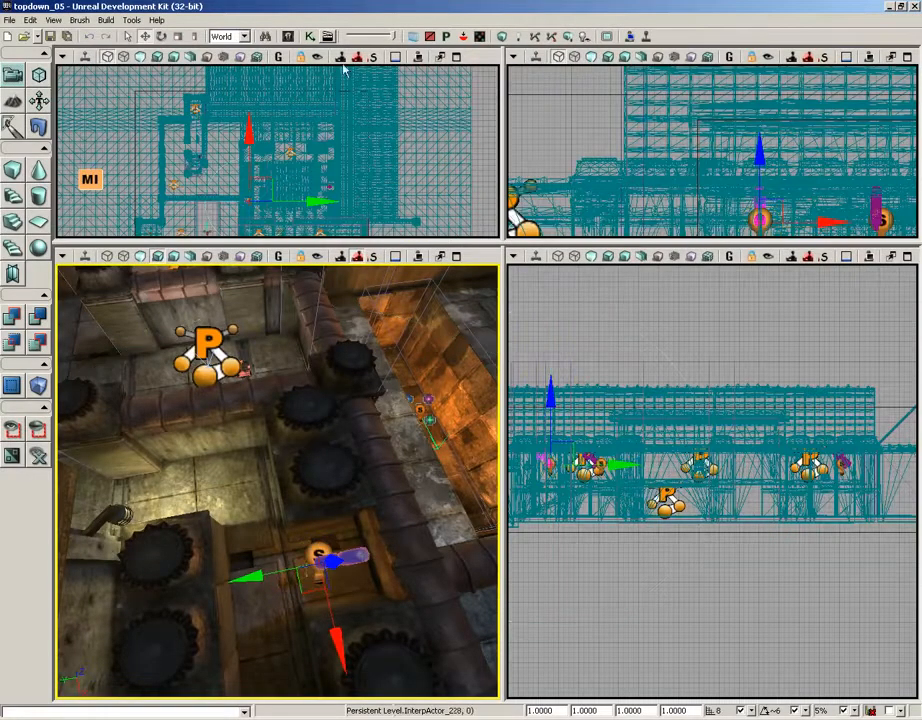
{"action": "left_click", "coordinate": [304, 37]}
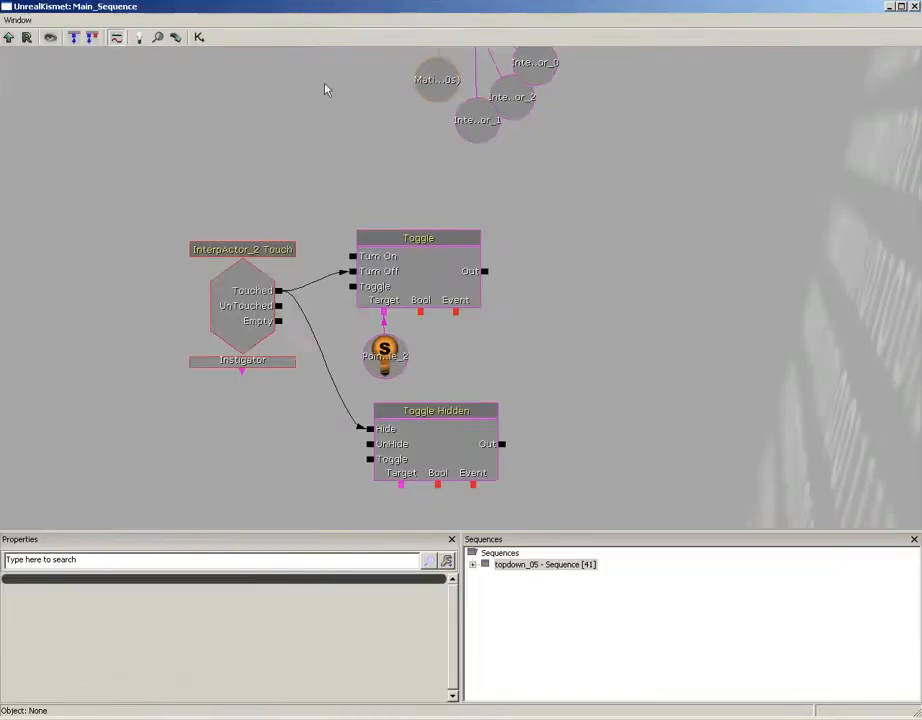
{"action": "right_click", "coordinate": [401, 486]}
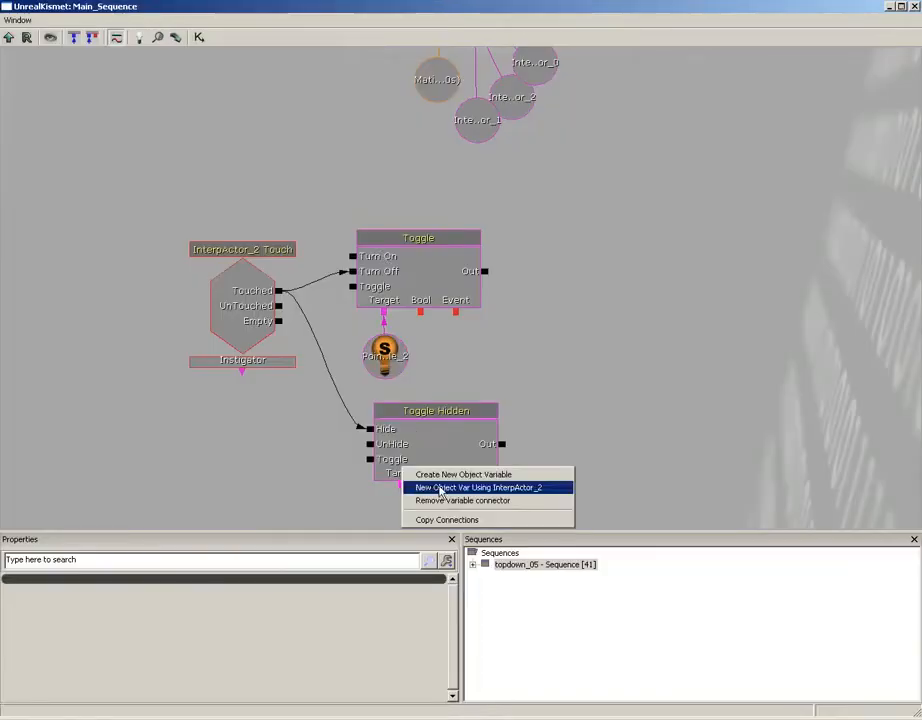
{"action": "left_click", "coordinate": [440, 488]}
{"action": "left_click_drag", "start_coordinate": [587, 418], "coordinate": [597, 321]}
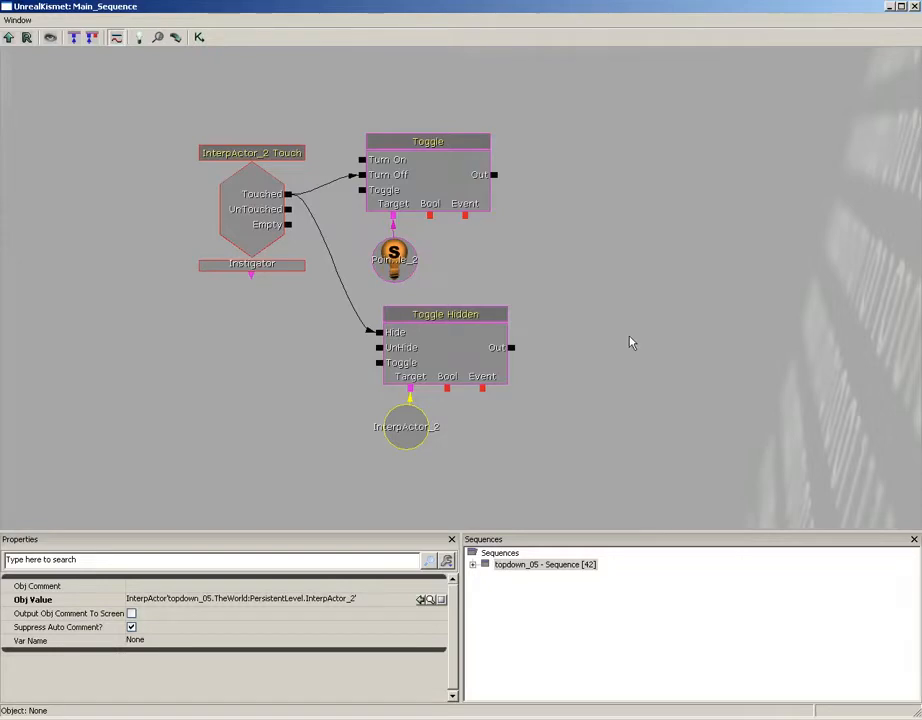
{"action": "left_click_drag", "start_coordinate": [630, 342], "coordinate": [677, 277]}
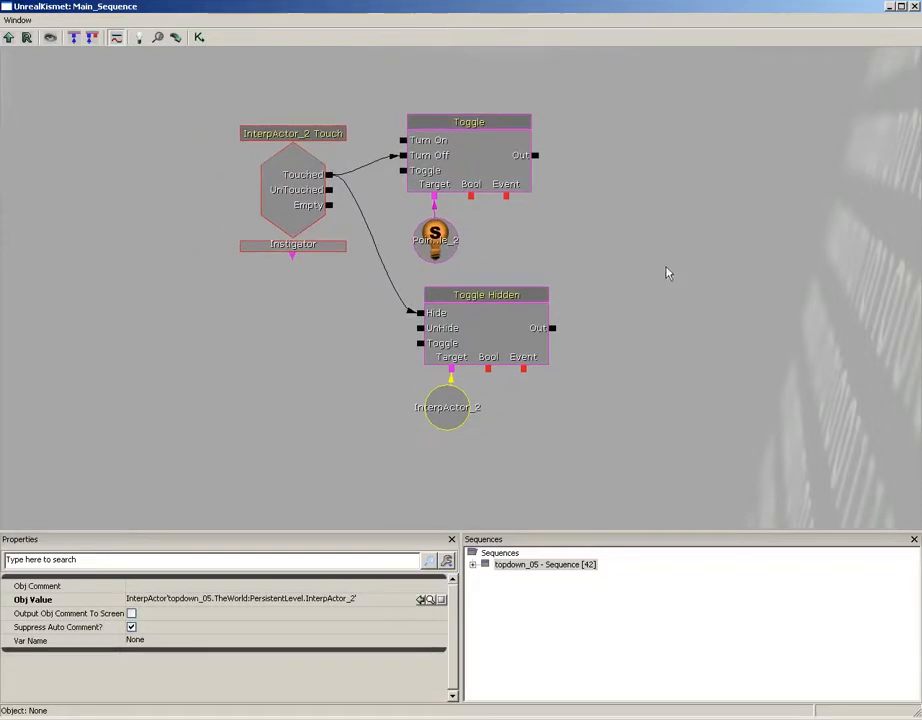
Reposition the Touch event and place two copies of the complete touch, Toggle and Toggle Hidden network below the original
{"action": "left_click", "coordinate": [209, 112]}
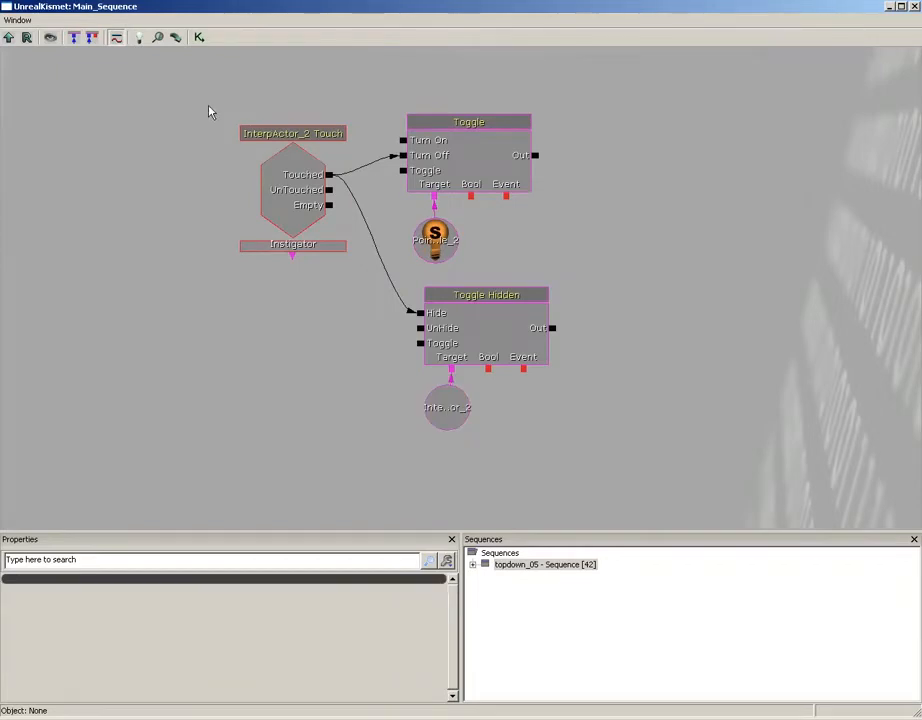
{"action": "left_click_drag", "start_coordinate": [278, 181], "coordinate": [261, 215]}
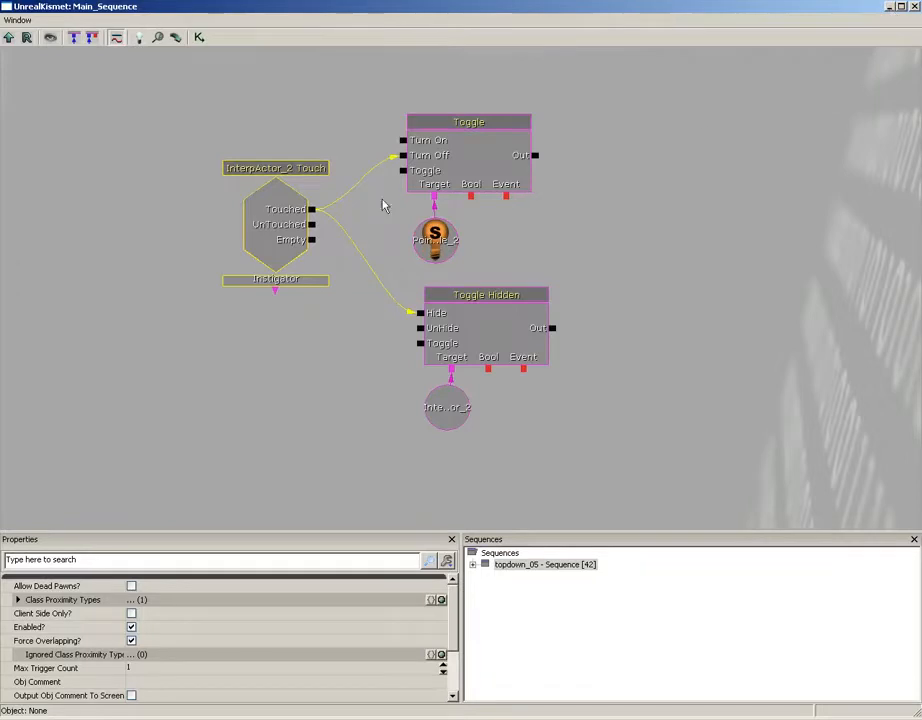
{"action": "left_click_drag", "start_coordinate": [173, 111], "coordinate": [650, 182], "text": "ctrl+alt"}
{"action": "key", "text": "ctrl+v"}
{"action": "left_click_drag", "start_coordinate": [506, 387], "coordinate": [304, 322], "text": "ctrl"}
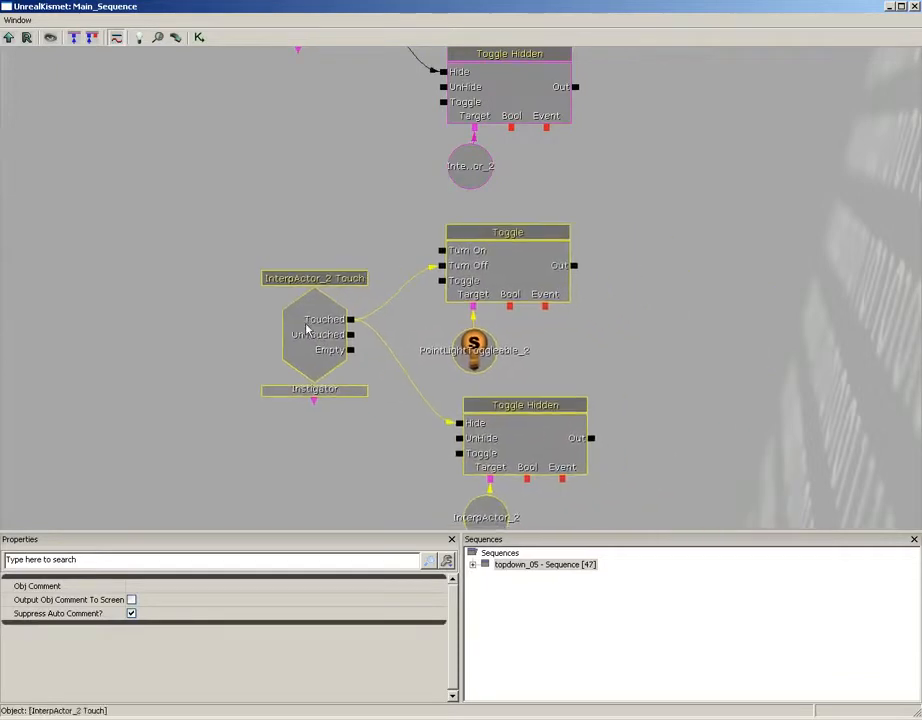
{"action": "left_click_drag", "start_coordinate": [636, 401], "coordinate": [621, 43]}
{"action": "key", "text": "ctrl+v"}
{"action": "left_click_drag", "start_coordinate": [529, 372], "coordinate": [305, 325], "text": "ctrl"}
{"action": "scroll", "coordinate": [558, 200], "scroll_direction": "down", "scroll_amount": 3}
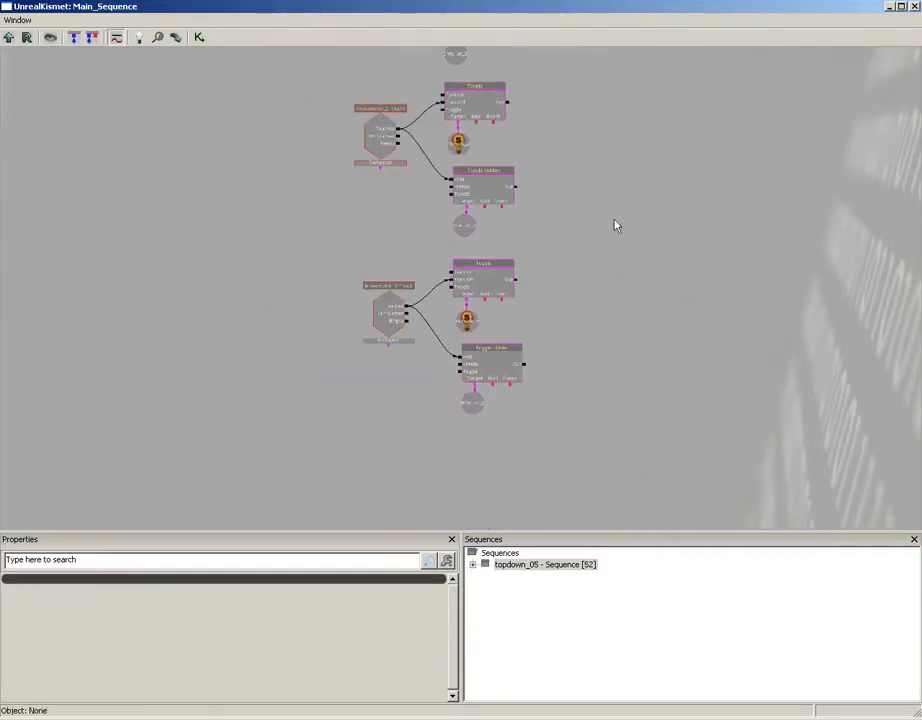
Examine the first copied network's Touch event, light variable and InterpActor variable to see which objects they reference
{"action": "left_click_drag", "start_coordinate": [615, 226], "coordinate": [613, 302]}
{"action": "scroll", "coordinate": [611, 286], "scroll_direction": "down", "scroll_amount": 2}
{"action": "scroll", "coordinate": [611, 286], "scroll_direction": "up", "scroll_amount": 6}
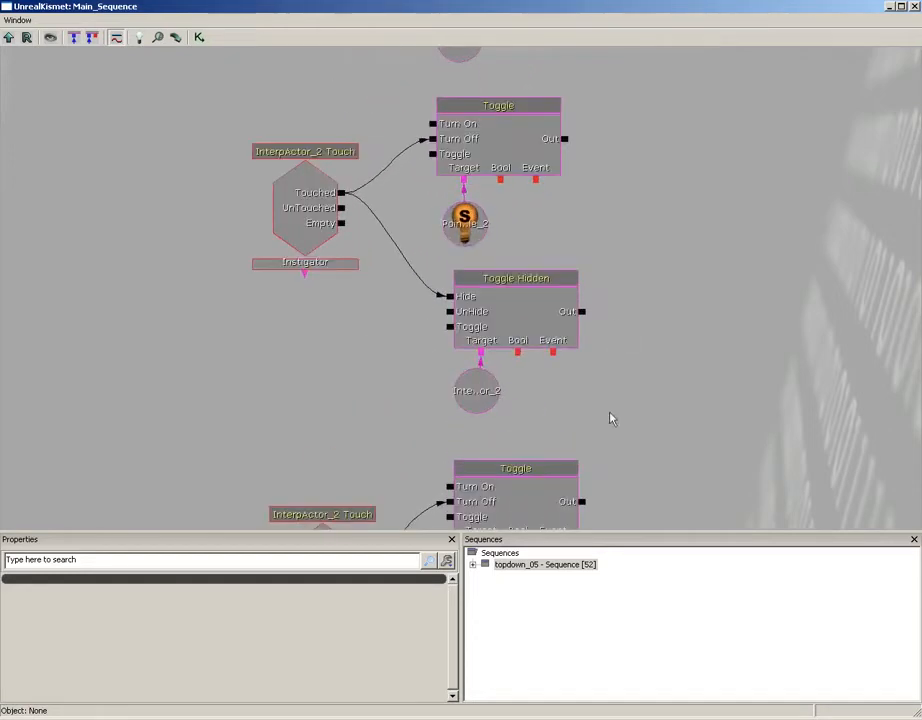
{"action": "left_click_drag", "start_coordinate": [608, 230], "coordinate": [621, 263]}
{"action": "left_click", "coordinate": [323, 239]}
{"action": "left_click", "coordinate": [556, 315]}
{"action": "left_click", "coordinate": [491, 265]}
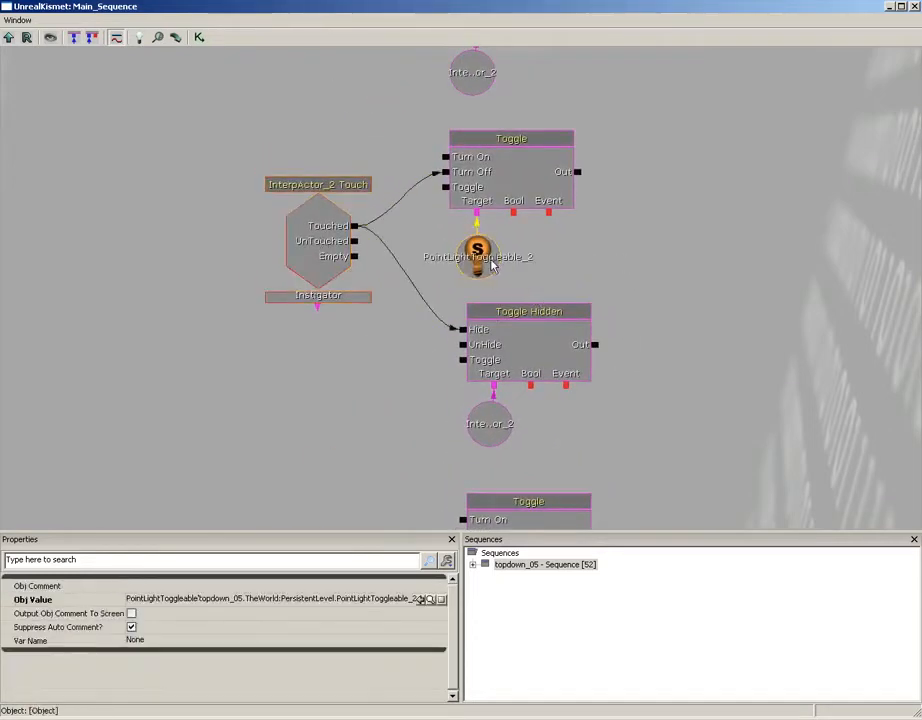
{"action": "left_click", "coordinate": [489, 424]}
{"action": "left_click_drag", "start_coordinate": [688, 177], "coordinate": [689, 193]}
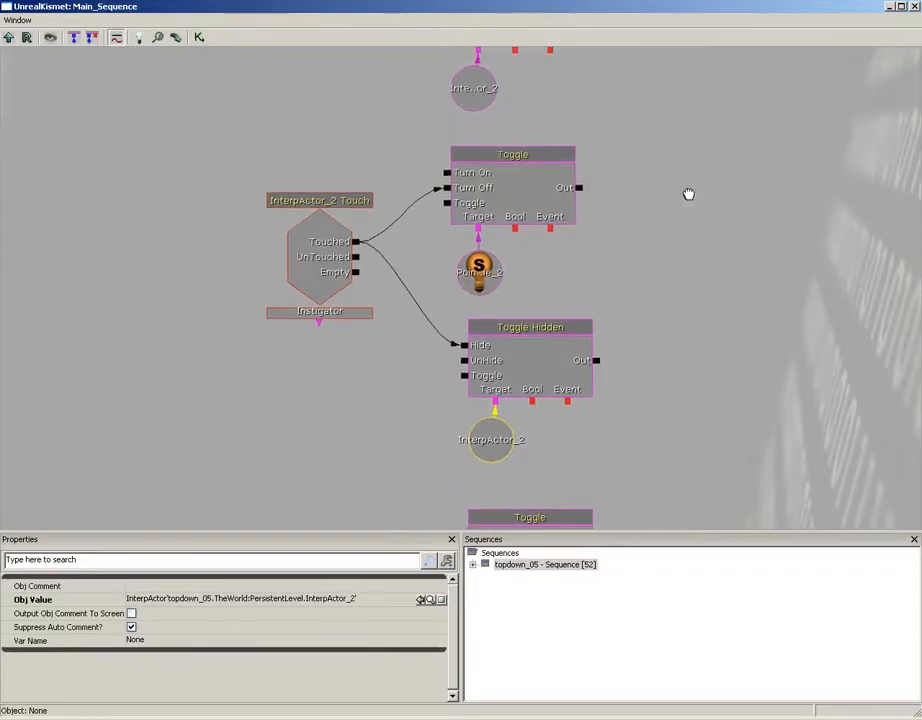
Select the InterpActor_0 pickup mesh in the level and assign it to the first copied network's Touch event
{"action": "left_click", "coordinate": [916, 7]}
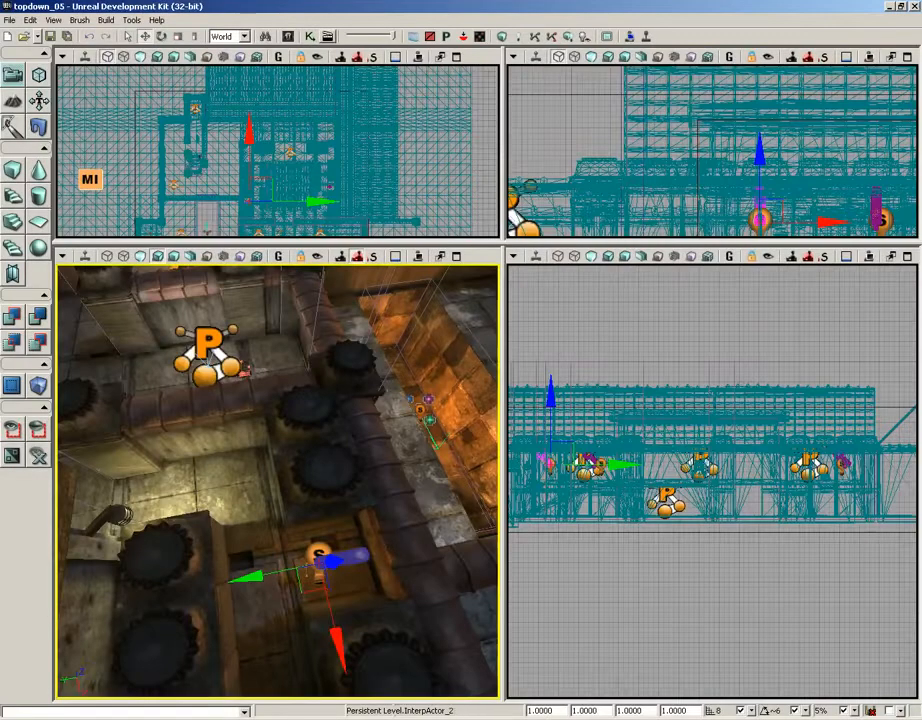
{"action": "left_click_drag", "start_coordinate": [70, 264], "coordinate": [349, 442]}
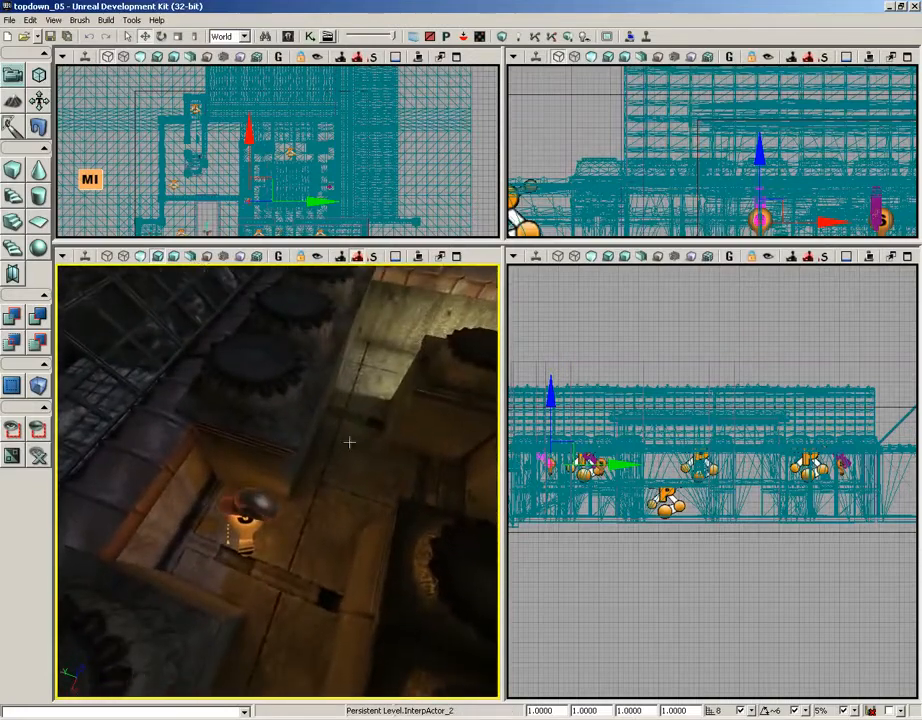
{"action": "left_click", "coordinate": [262, 497]}
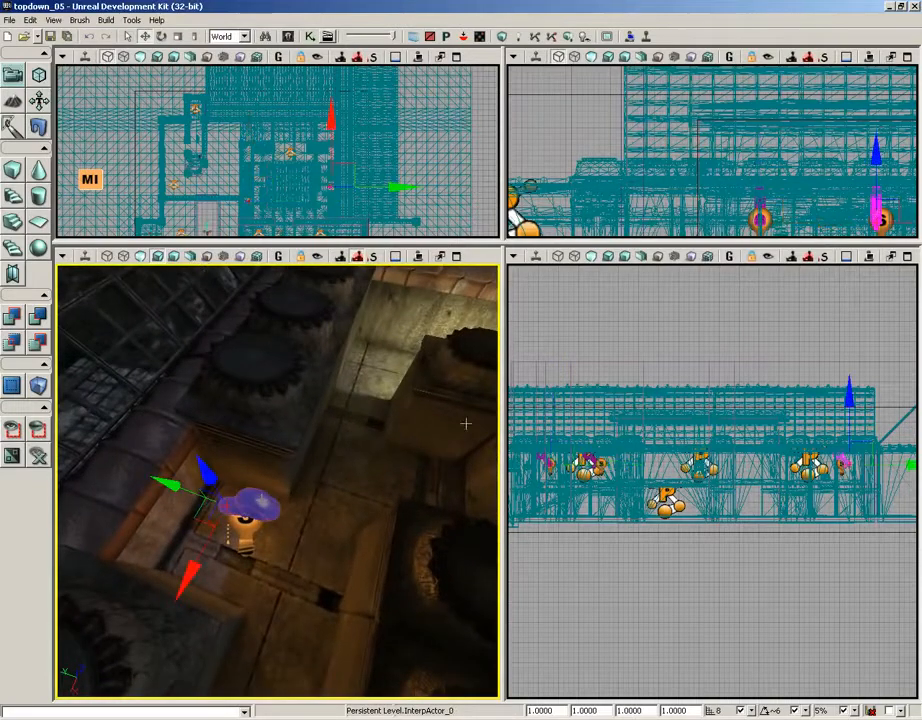
{"action": "left_click", "coordinate": [311, 37]}
{"action": "left_click_drag", "start_coordinate": [371, 443], "coordinate": [359, 431]}
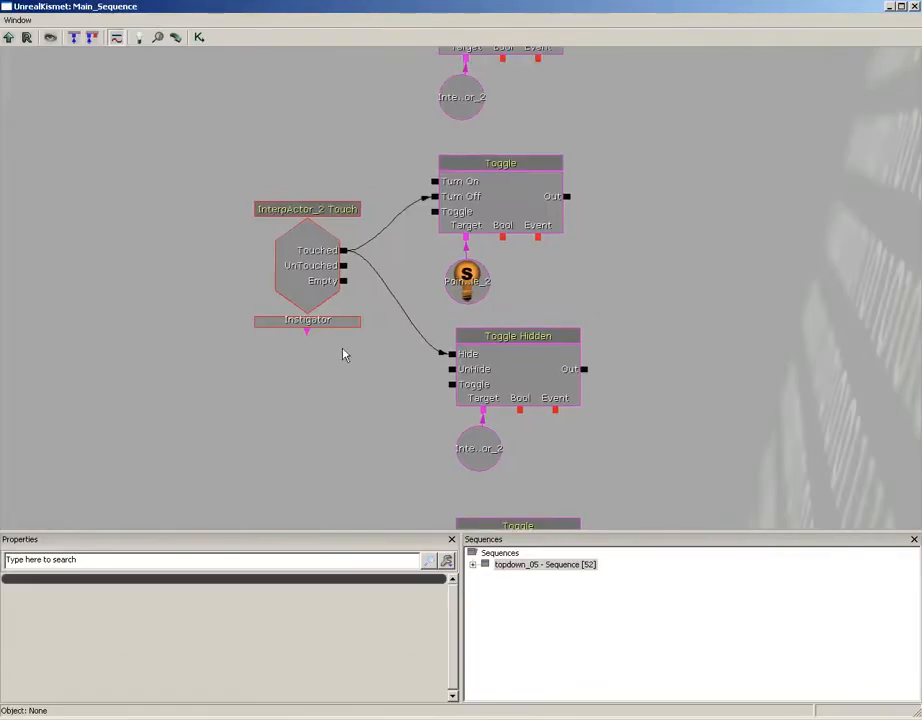
{"action": "left_click", "coordinate": [314, 266]}
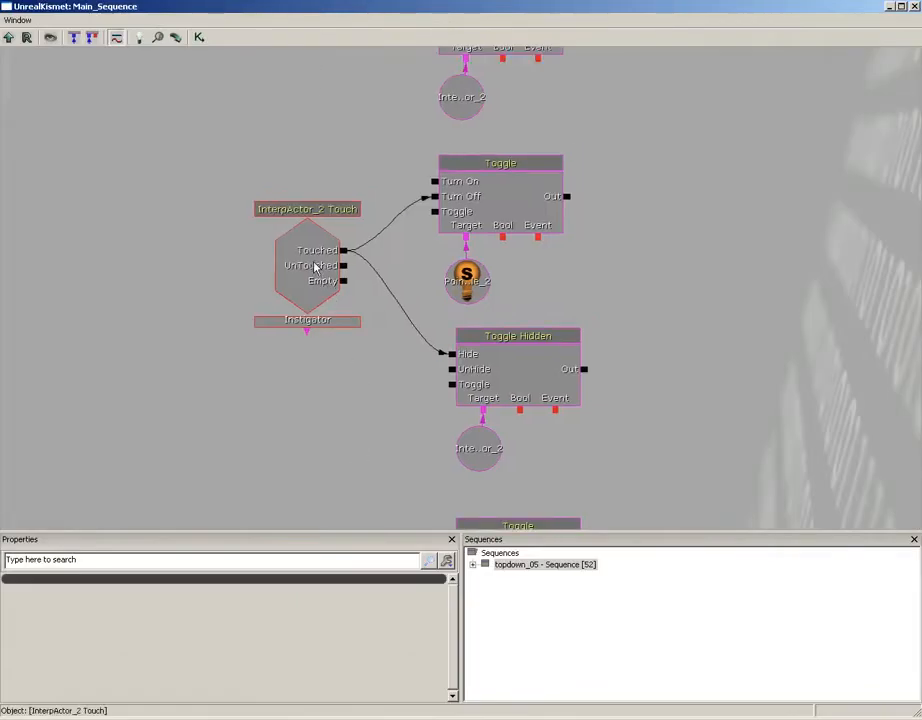
{"action": "left_click", "coordinate": [297, 213]}
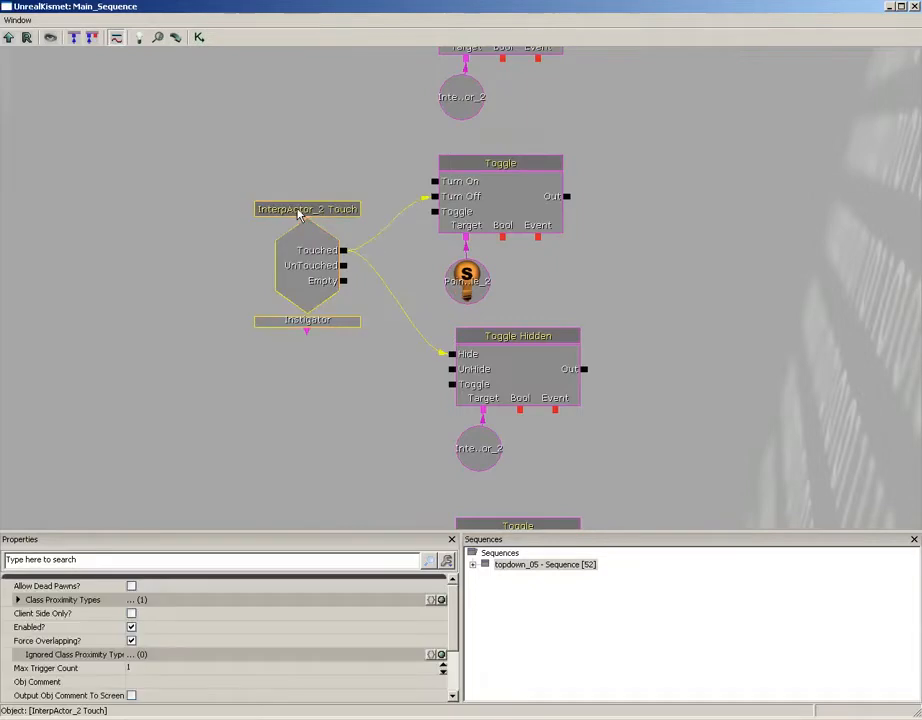
{"action": "right_click", "coordinate": [297, 213]}
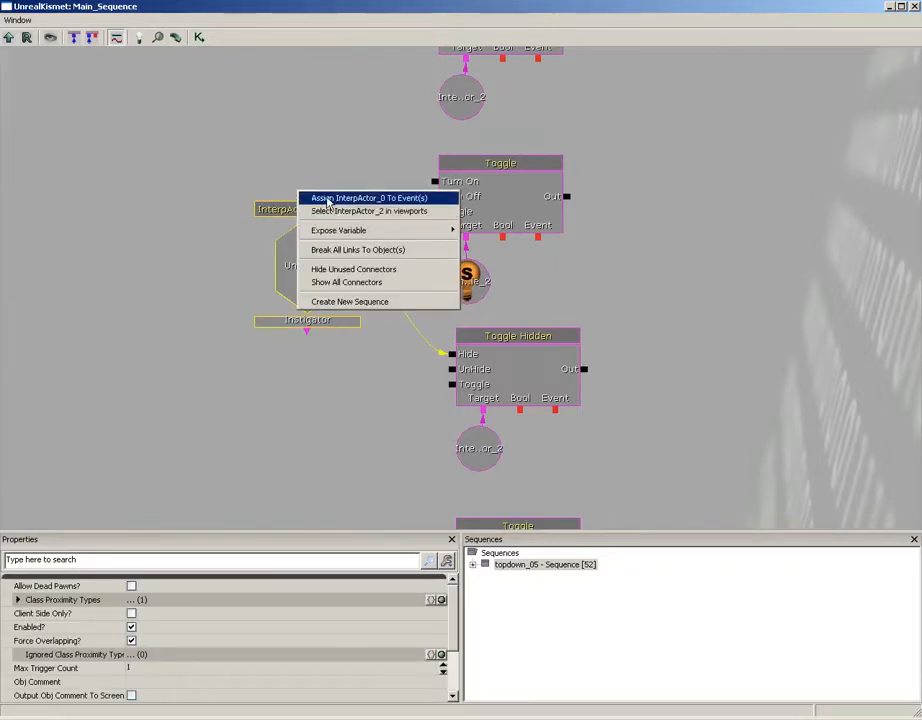
{"action": "left_click", "coordinate": [327, 200]}
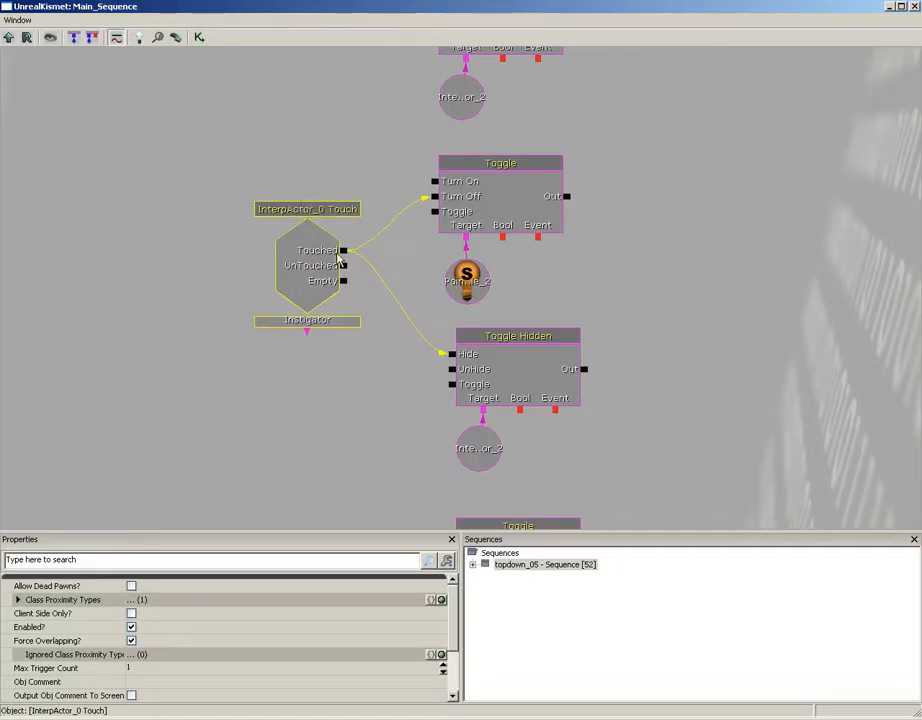
Assign InterpActor_0 to the object variable targeted by the first copy's Toggle Hidden action
{"action": "right_click", "coordinate": [475, 449]}
{"action": "left_click", "coordinate": [472, 449]}
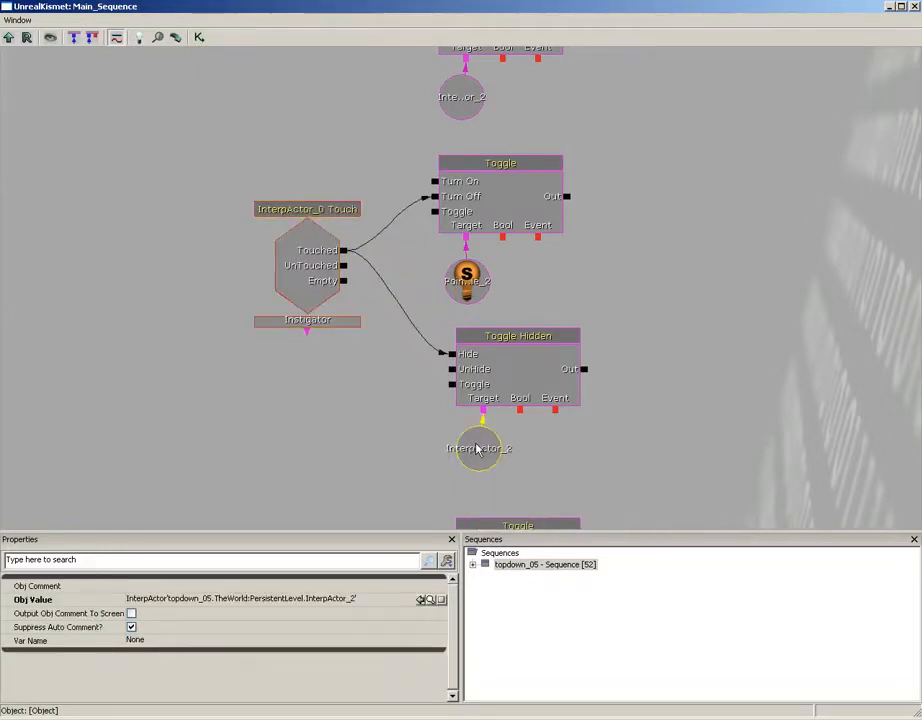
{"action": "right_click", "coordinate": [477, 449]}
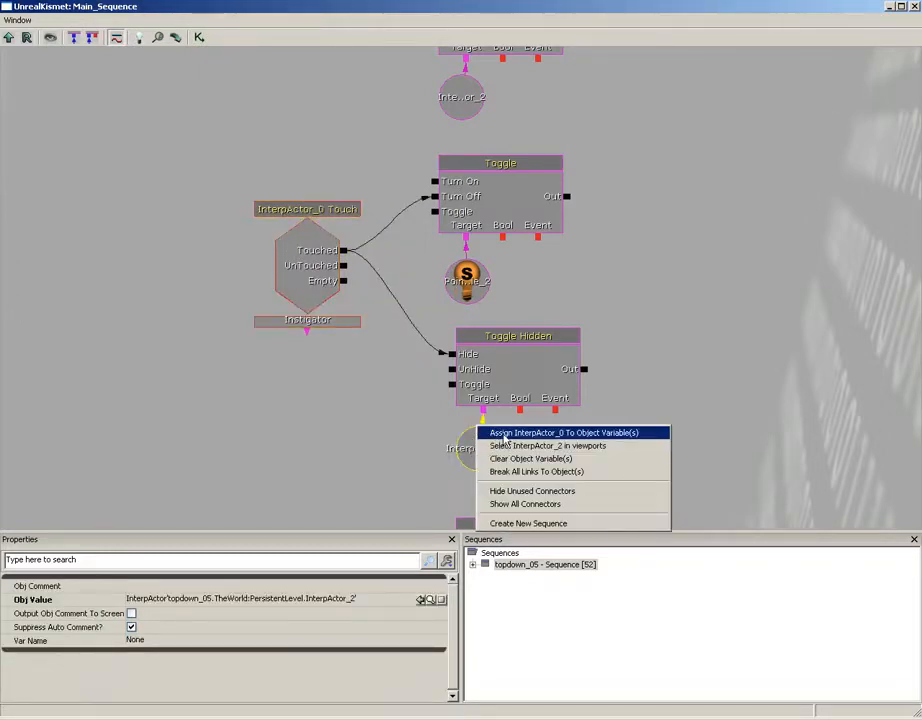
{"action": "left_click", "coordinate": [505, 433]}
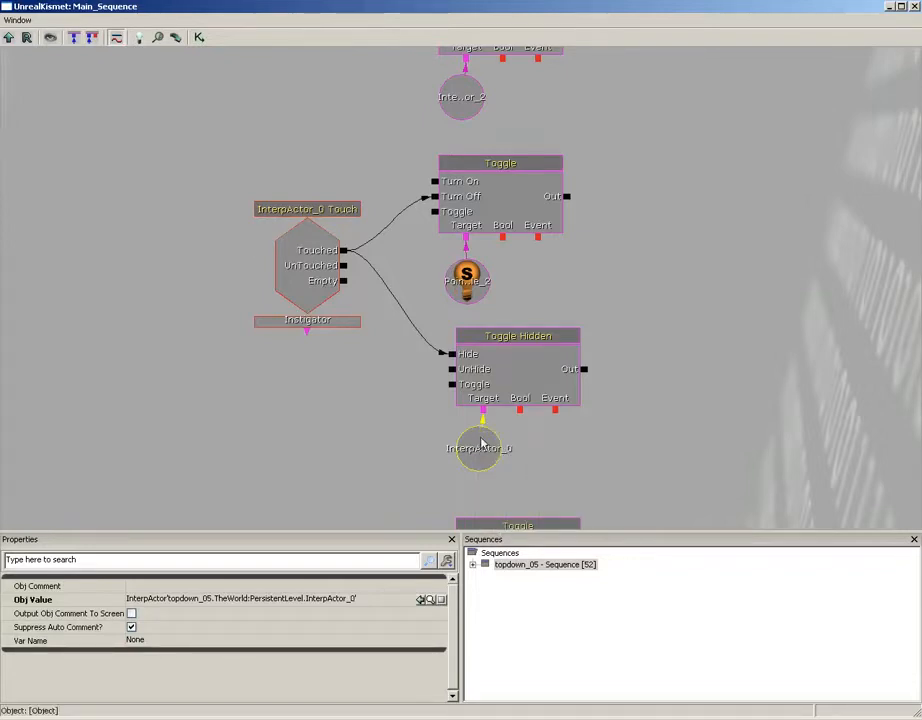
{"action": "left_click", "coordinate": [314, 279]}
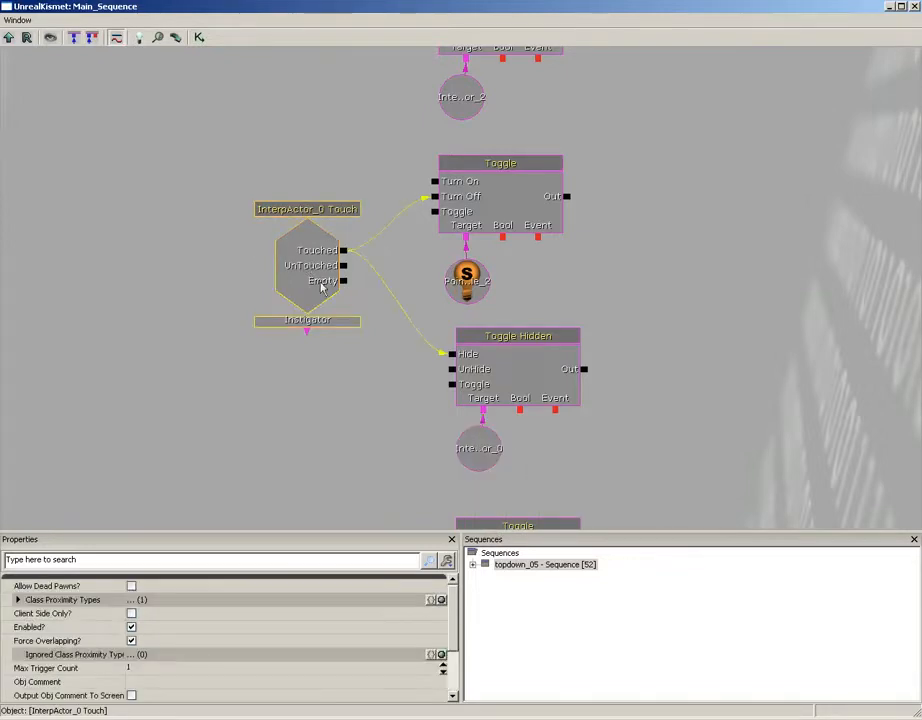
{"action": "left_click", "coordinate": [478, 450]}
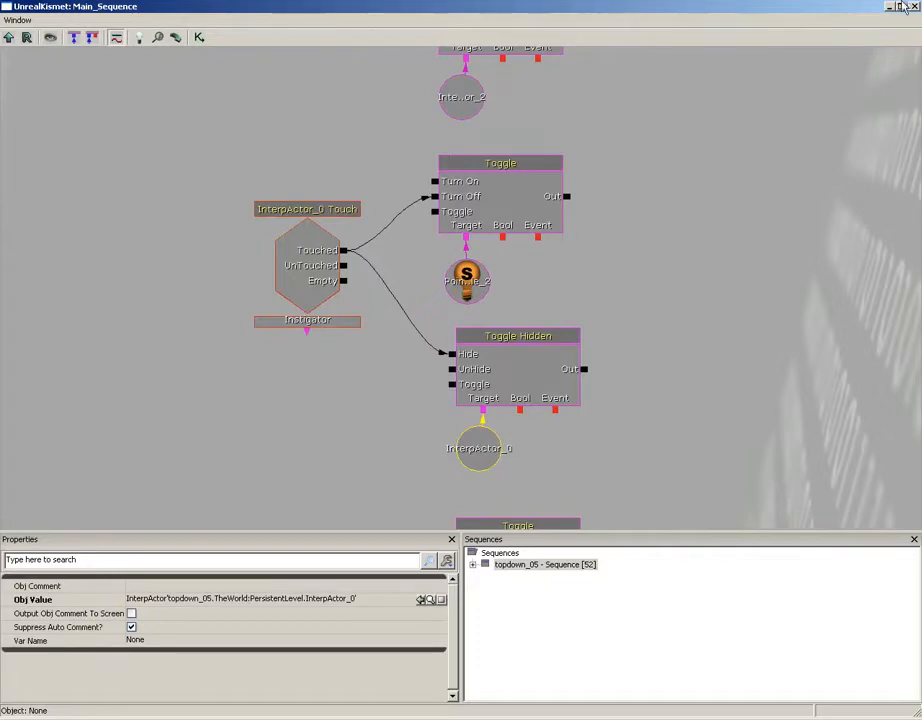
Select PointLightToggleable_0 beside that pickup in the level and assign it to the first copy's Toggle target variable
{"action": "left_click", "coordinate": [913, 6]}
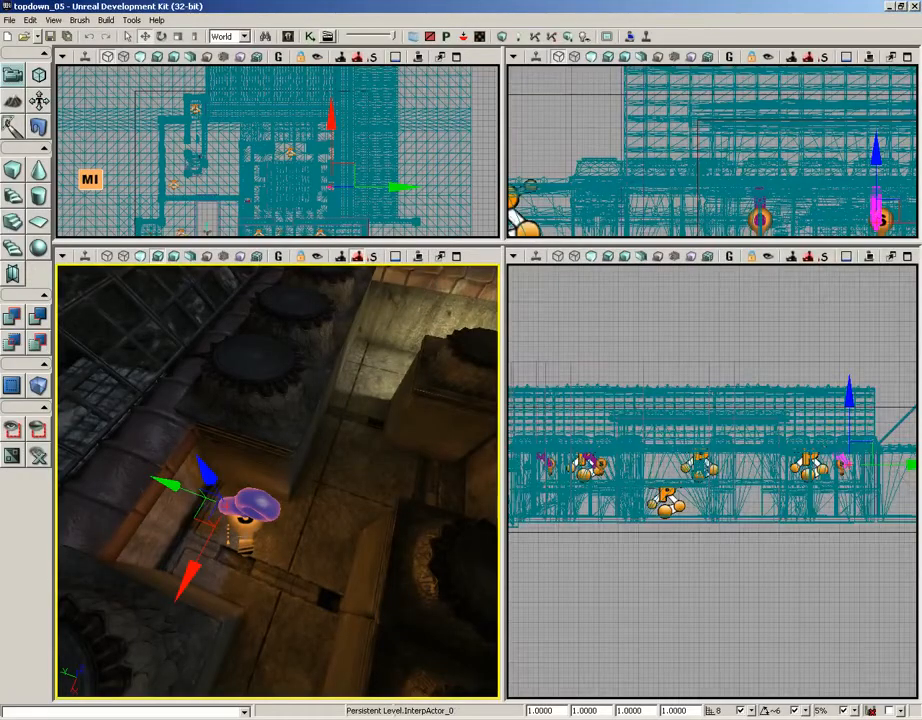
{"action": "left_click", "coordinate": [244, 538]}
{"action": "left_click", "coordinate": [310, 37]}
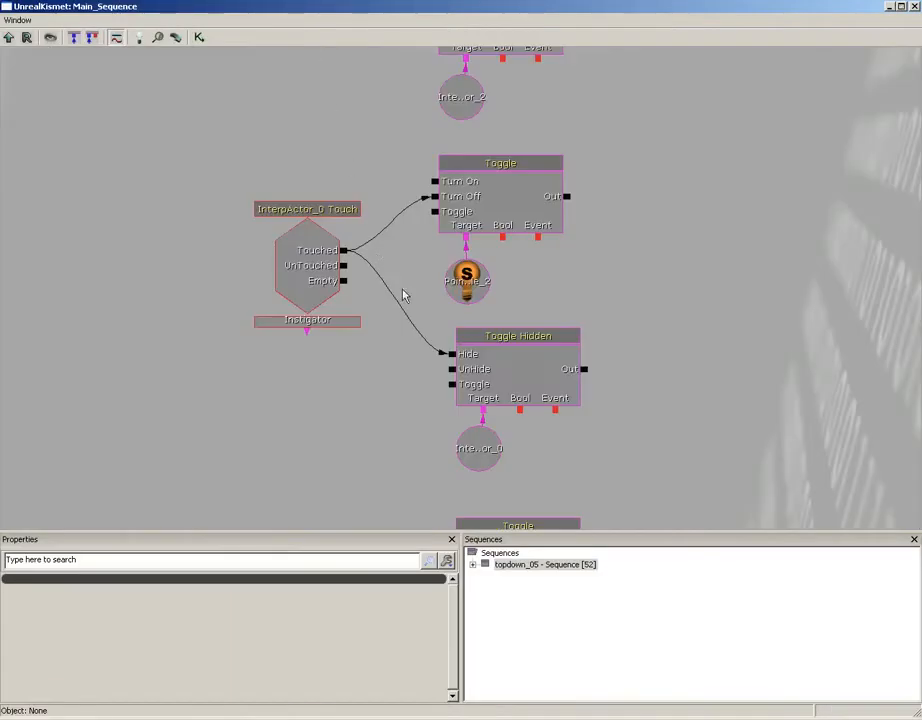
{"action": "right_click", "coordinate": [464, 262]}
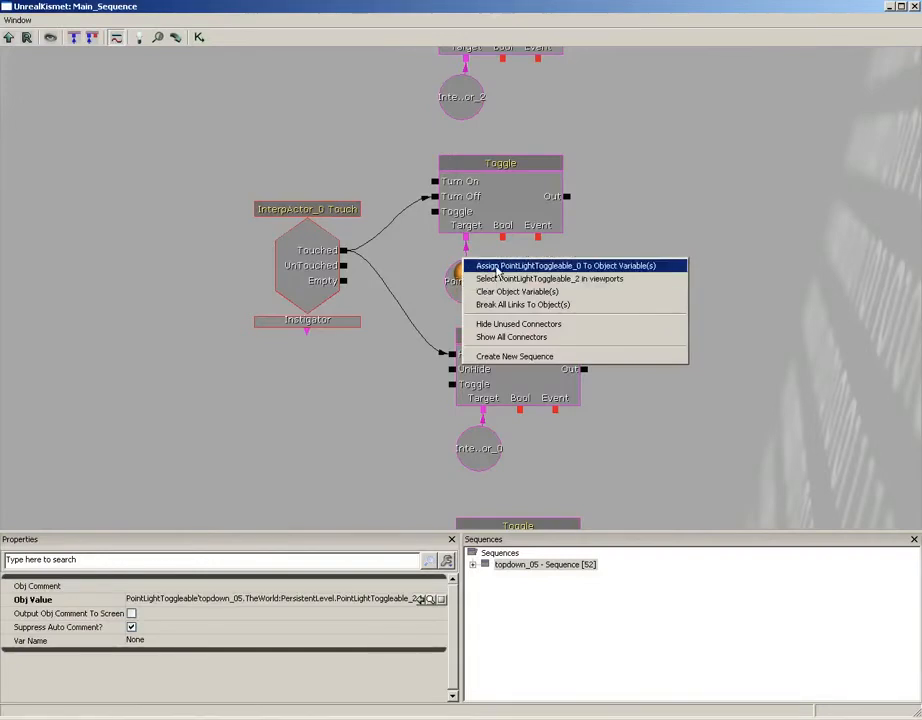
{"action": "left_click", "coordinate": [497, 266]}
{"action": "left_click", "coordinate": [663, 290]}
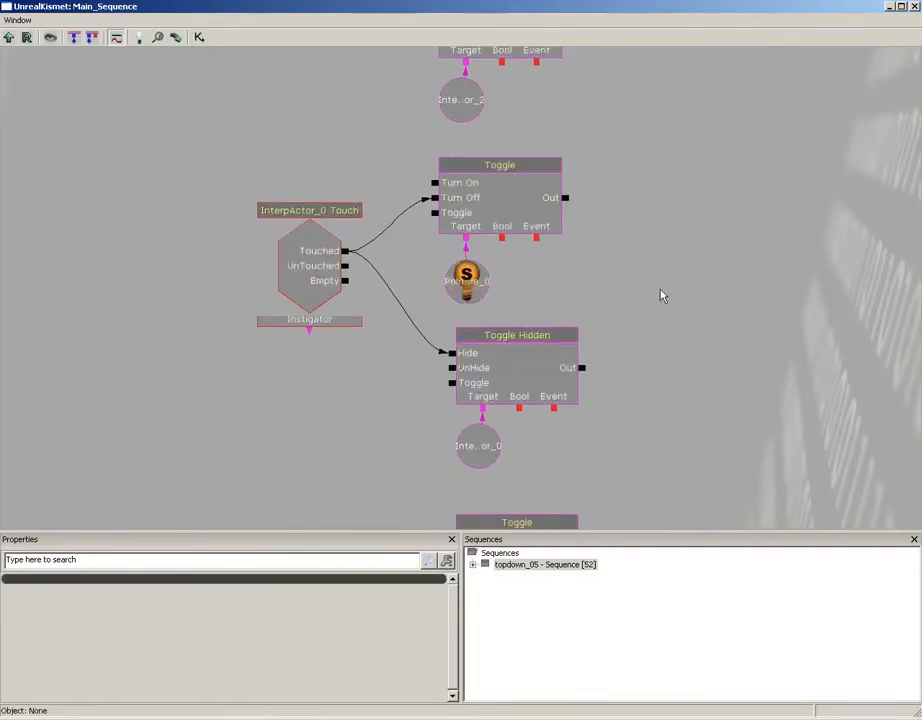
Select the InterpActor_1 pickup mesh in the level and assign it to the second copied network's Touch event
{"action": "left_click_drag", "start_coordinate": [663, 294], "coordinate": [692, 94]}
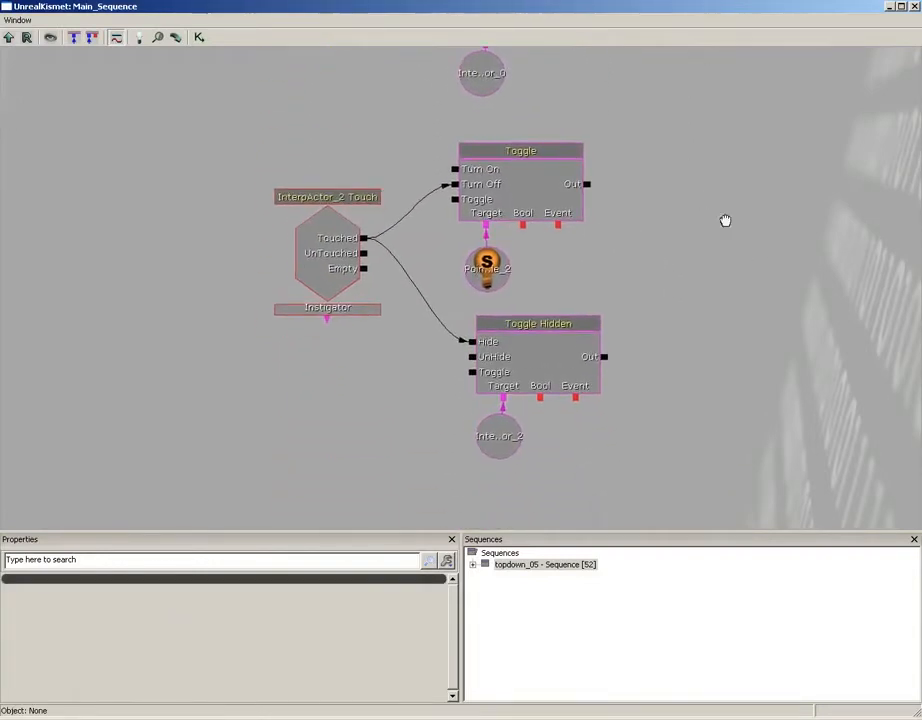
{"action": "left_click", "coordinate": [340, 256]}
{"action": "left_click", "coordinate": [340, 256]}
{"action": "left_click", "coordinate": [914, 7]}
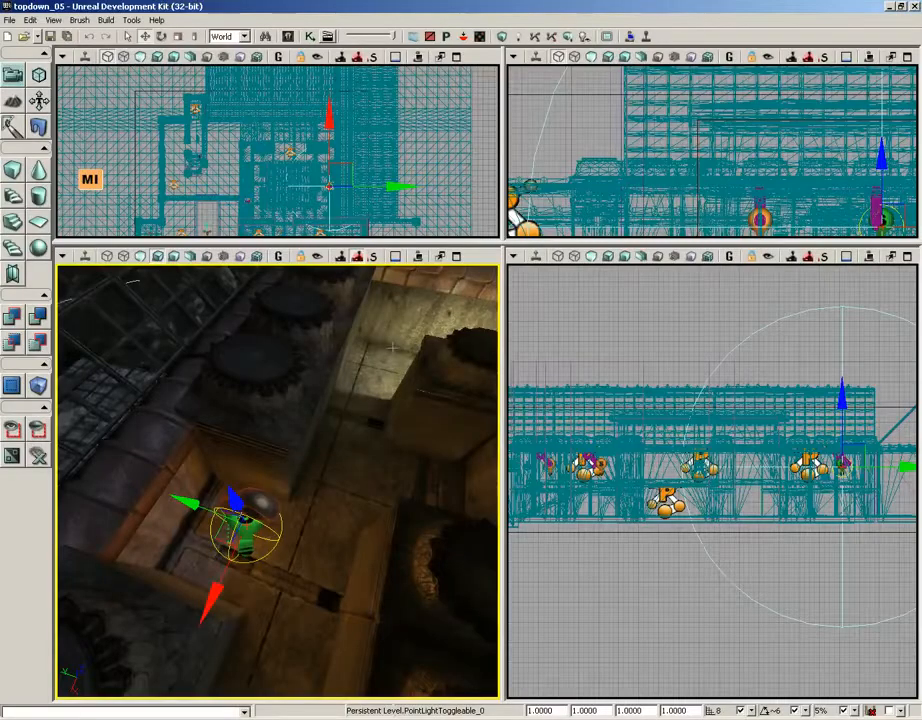
{"action": "mouse_move", "coordinate": [335, 466]}
{"action": "left_mouse_down"}
{"action": "mouse_move", "coordinate": [494, 263]}
{"action": "mouse_move", "coordinate": [318, 463]}
{"action": "left_mouse_up"}
{"action": "left_click", "coordinate": [293, 472]}
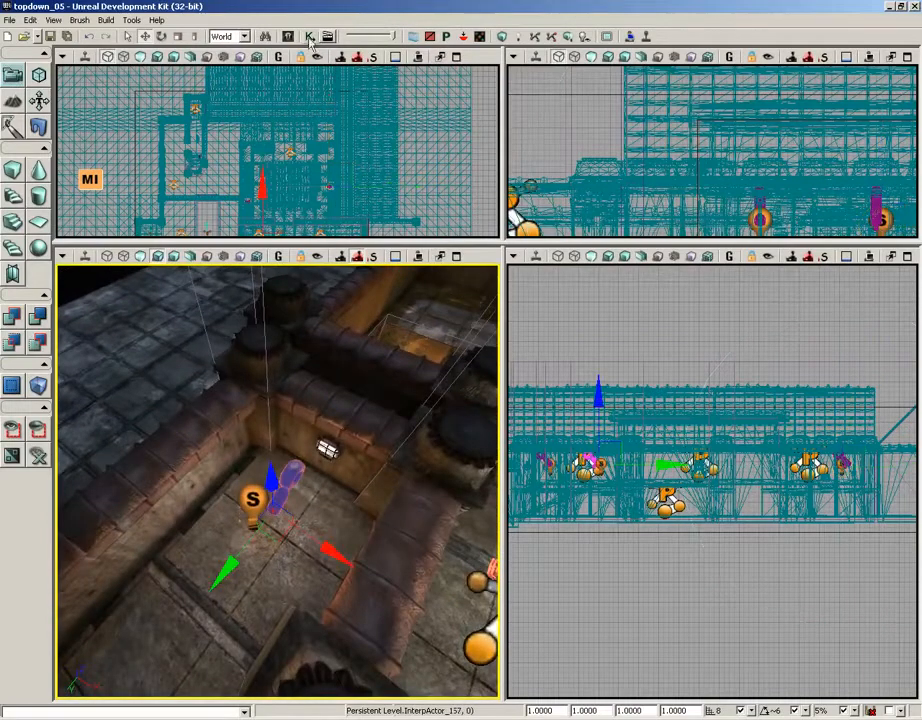
{"action": "left_click", "coordinate": [310, 37]}
{"action": "right_click", "coordinate": [312, 235]}
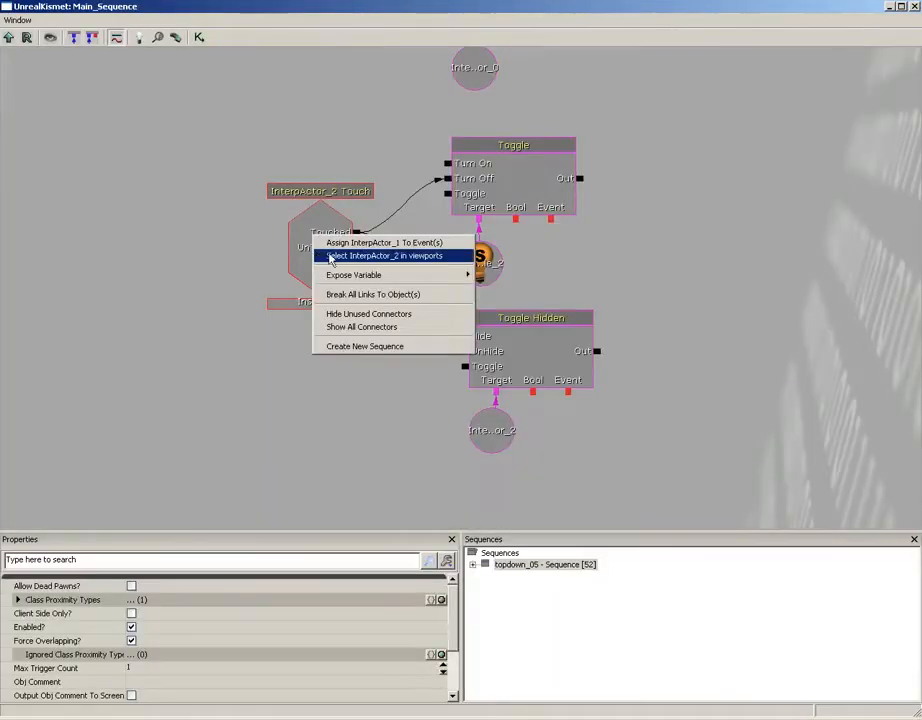
{"action": "left_click", "coordinate": [384, 242]}
Assign InterpActor_1 to the object variable targeted by the second copy's Toggle Hidden action
{"action": "left_click_drag", "start_coordinate": [362, 362], "coordinate": [294, 380]}
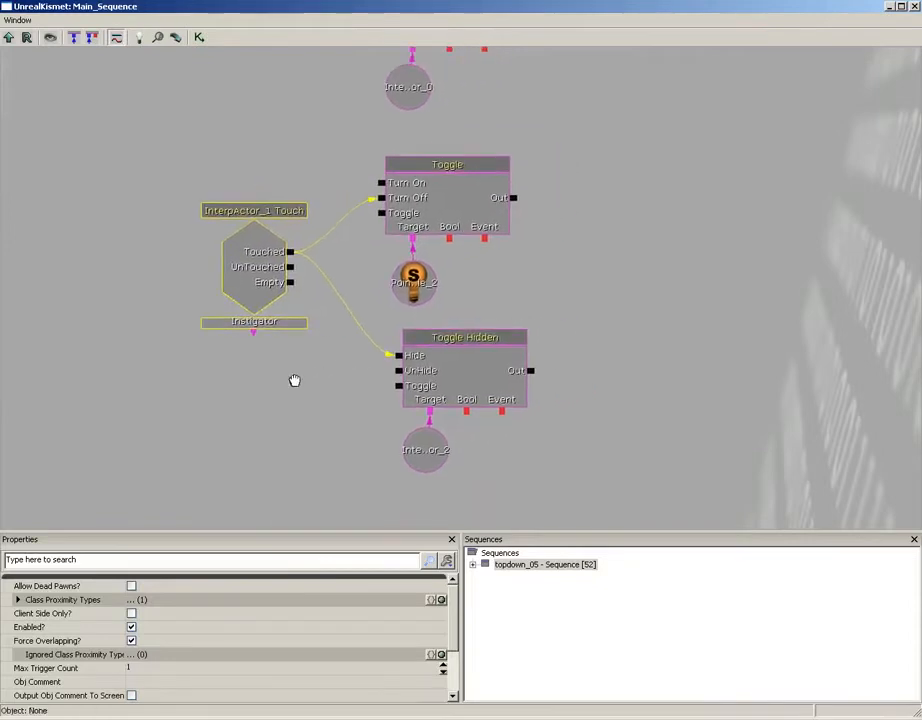
{"action": "right_click", "coordinate": [426, 451]}
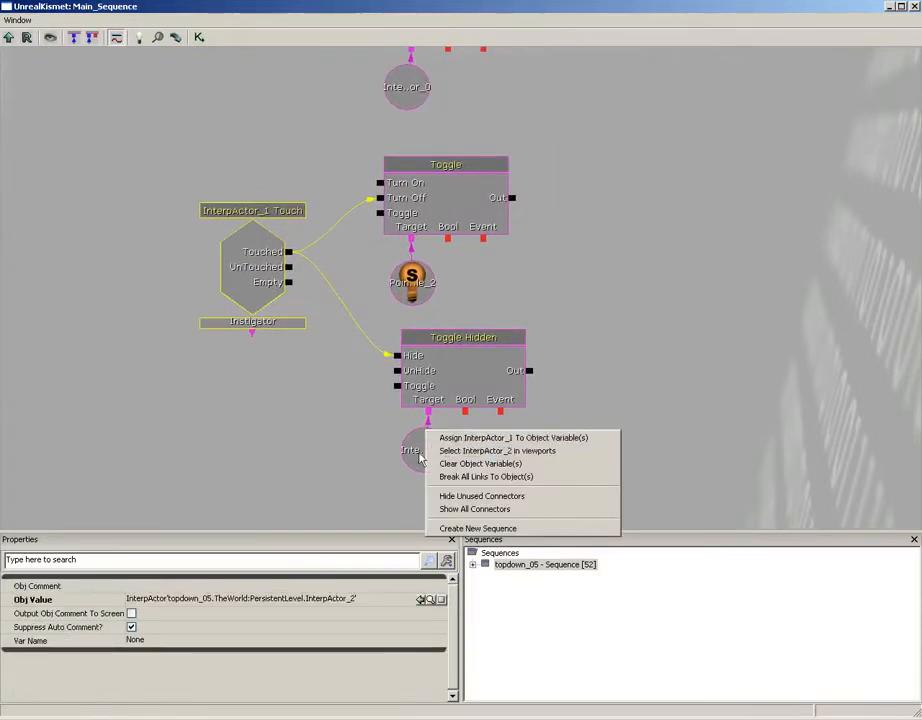
{"action": "left_click", "coordinate": [420, 449]}
{"action": "right_click", "coordinate": [420, 449]}
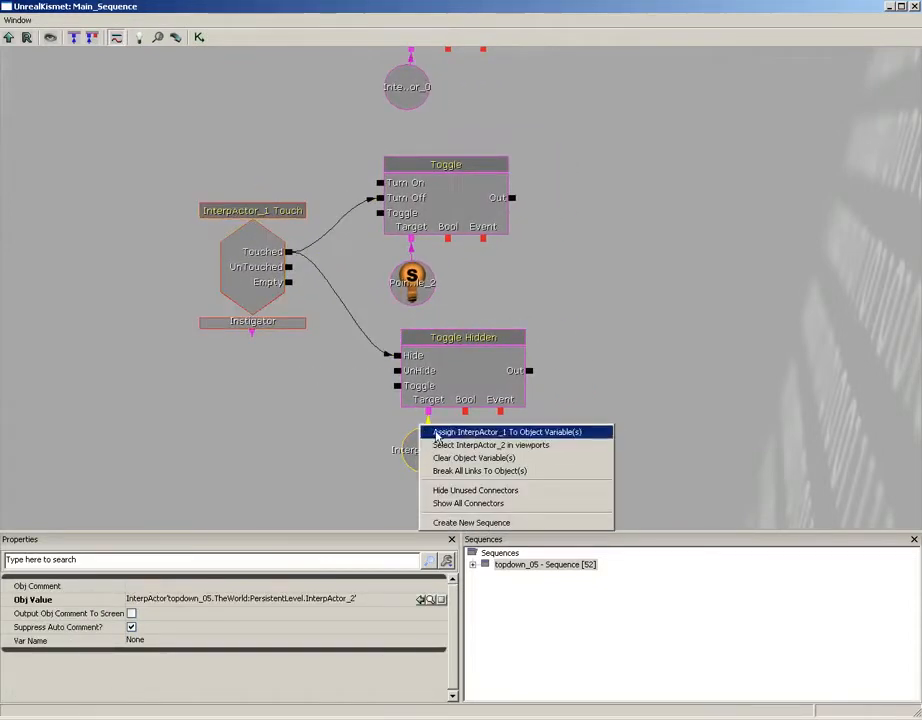
{"action": "left_click", "coordinate": [436, 432]}
Select PointLightToggleable_1 beside the InterpActor_1 pickup and assign it to the second copy's Toggle target variable
{"action": "left_click", "coordinate": [914, 7]}
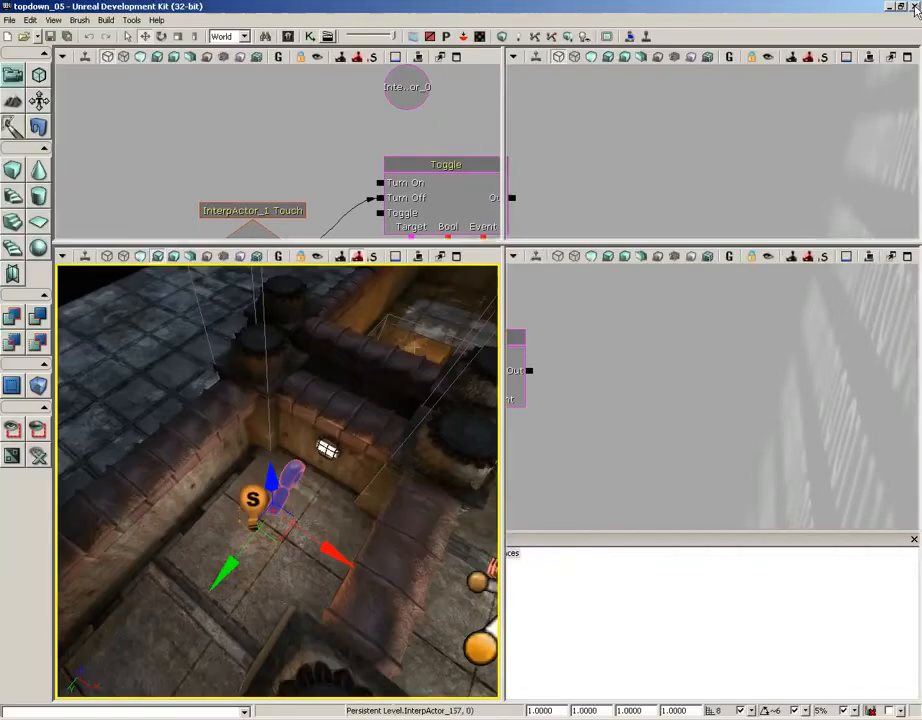
{"action": "left_click", "coordinate": [252, 502]}
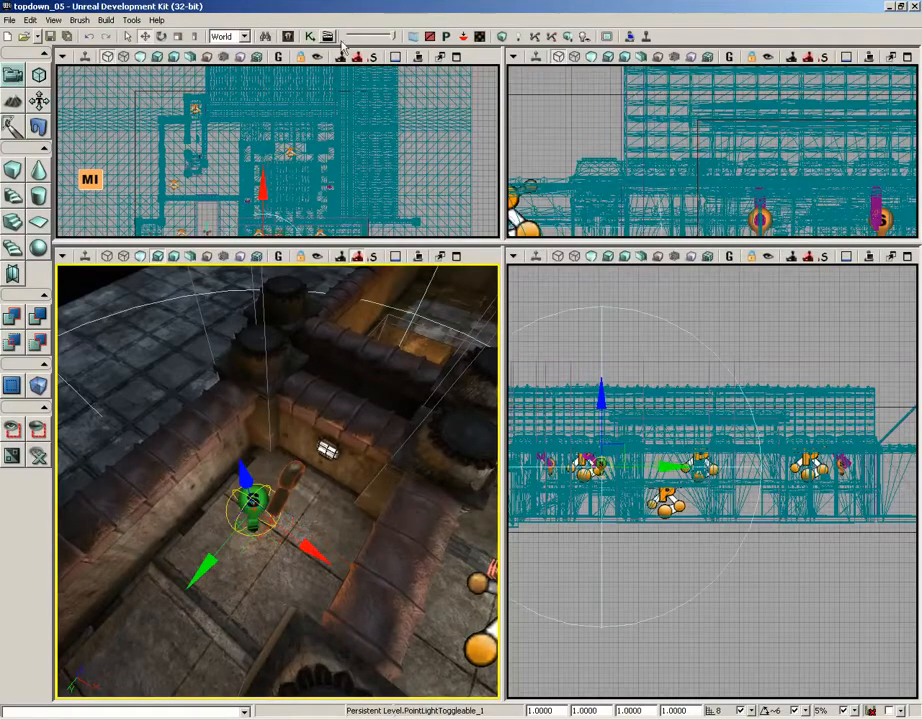
{"action": "left_click", "coordinate": [310, 36]}
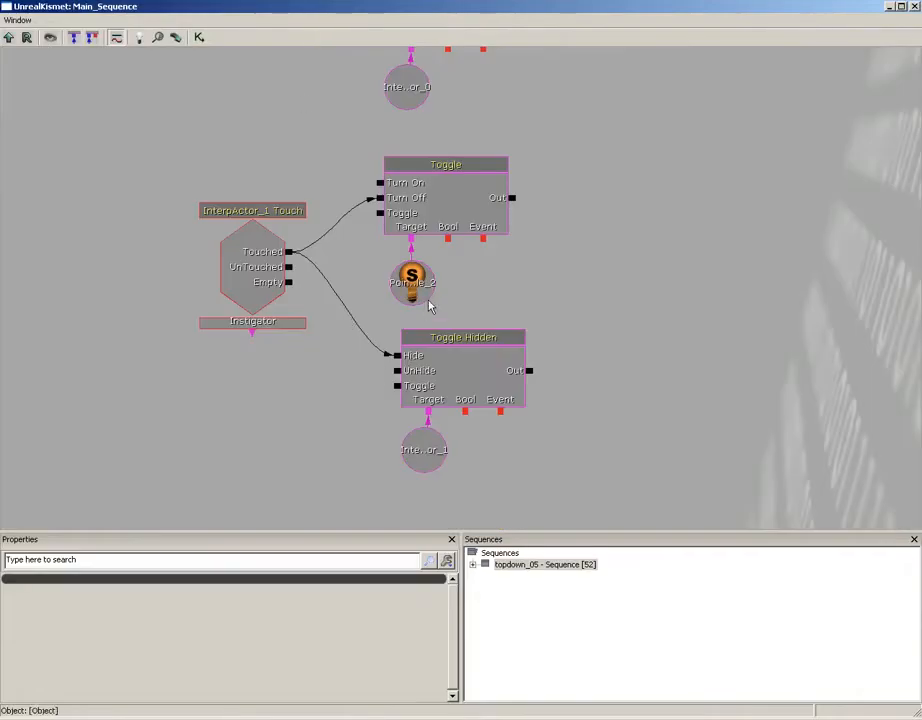
{"action": "right_click", "coordinate": [418, 289]}
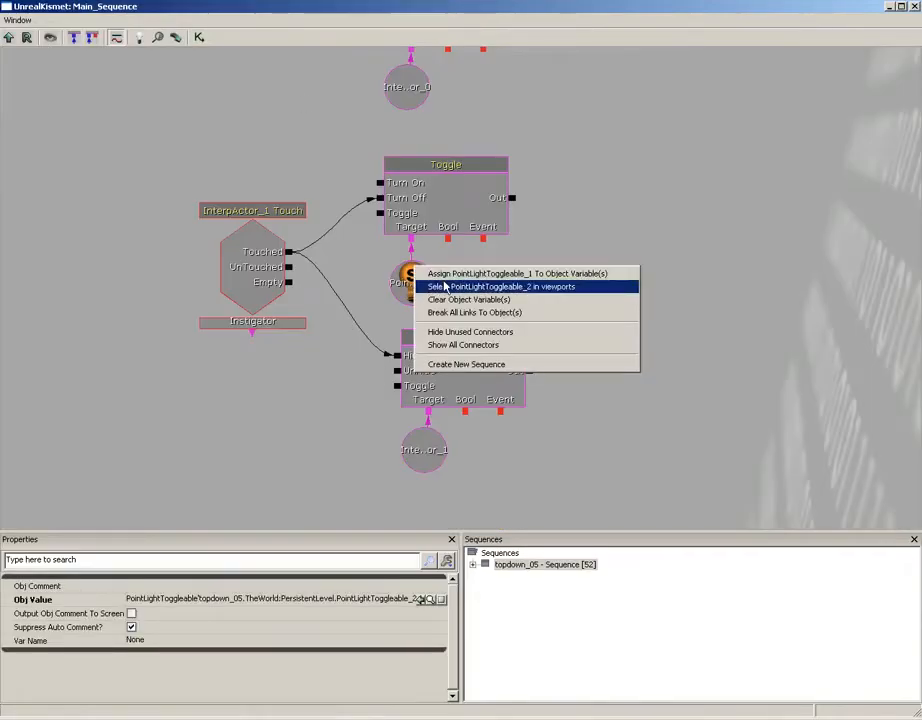
{"action": "left_click", "coordinate": [440, 273]}
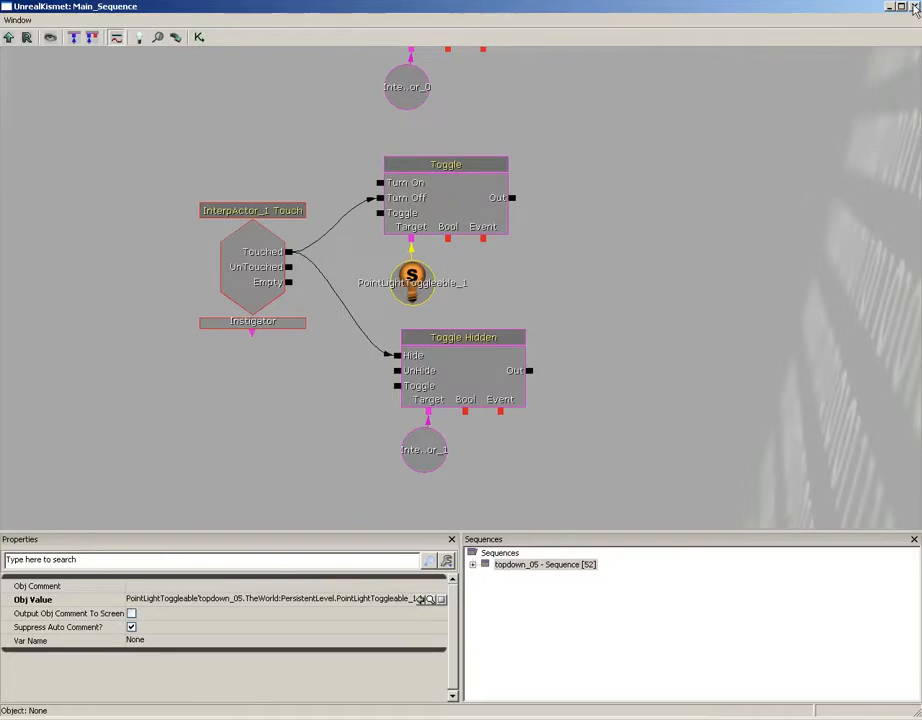
Play the level in the editor, run the character over the pickups to test their touch events, and end the play session
{"action": "left_click", "coordinate": [914, 7]}
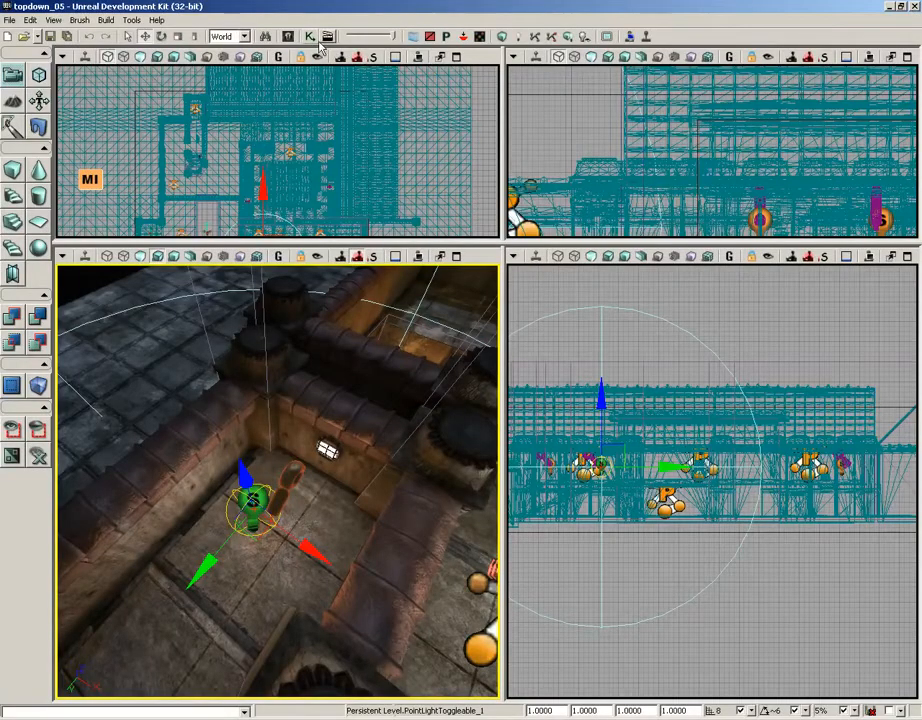
{"action": "left_click", "coordinate": [465, 37]}
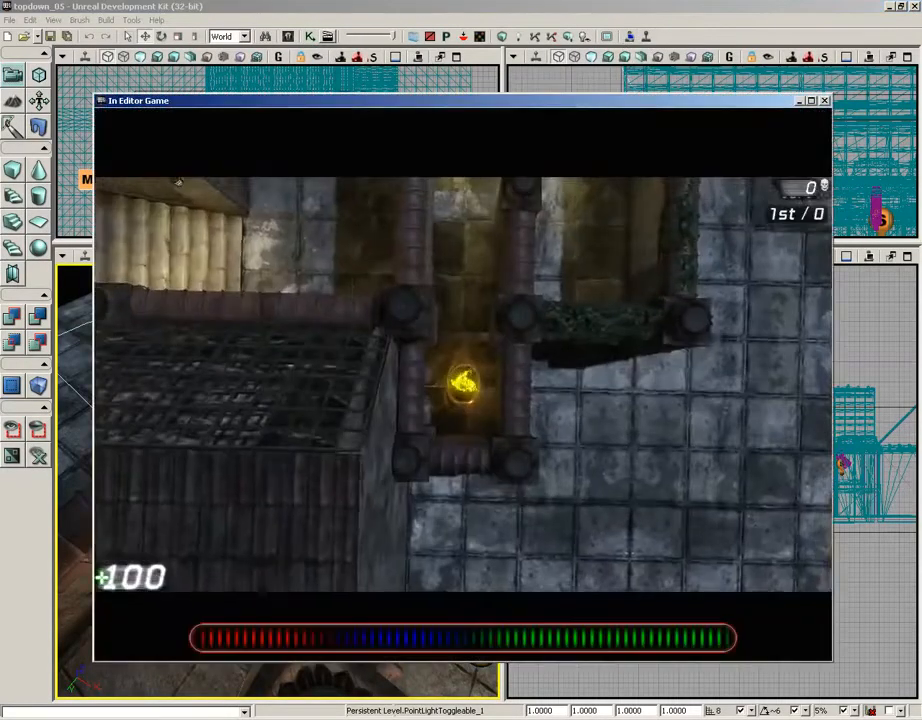
{"action": "key", "text": "w"}
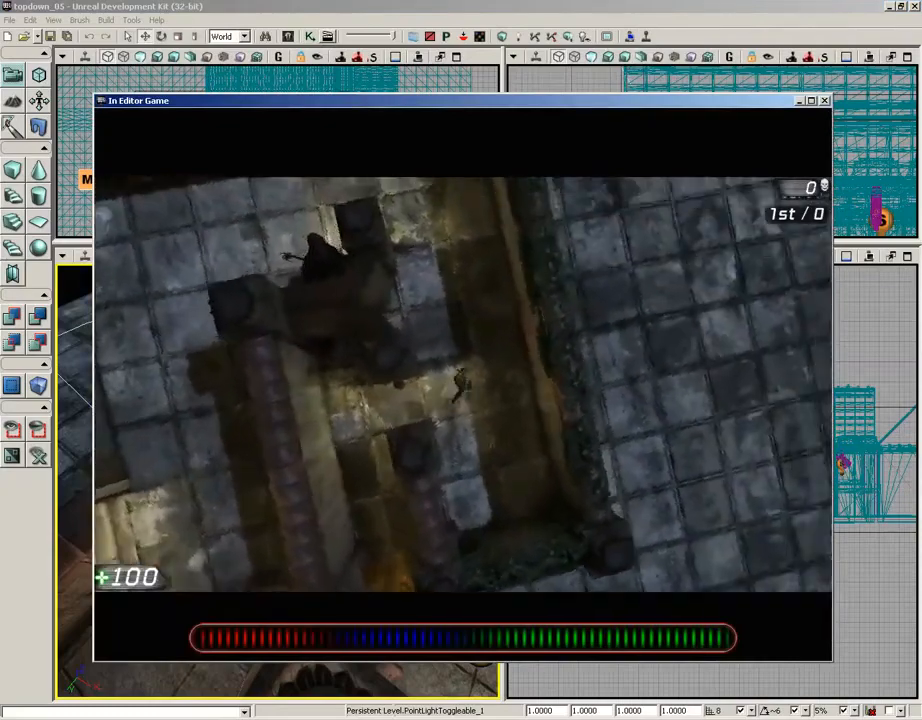
{"action": "key", "text": "w"}
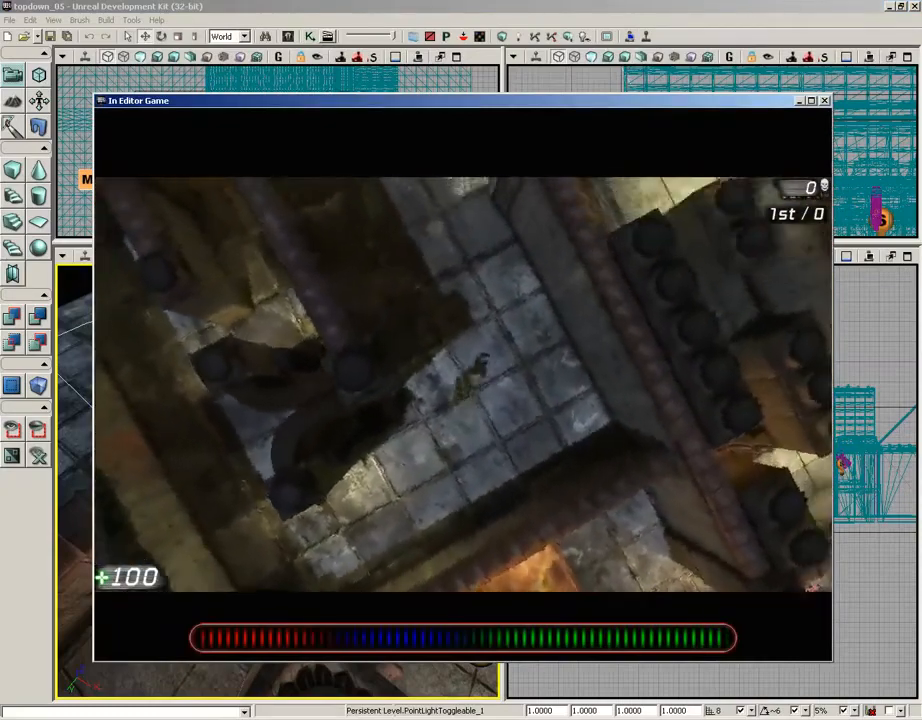
{"action": "key", "text": "w"}
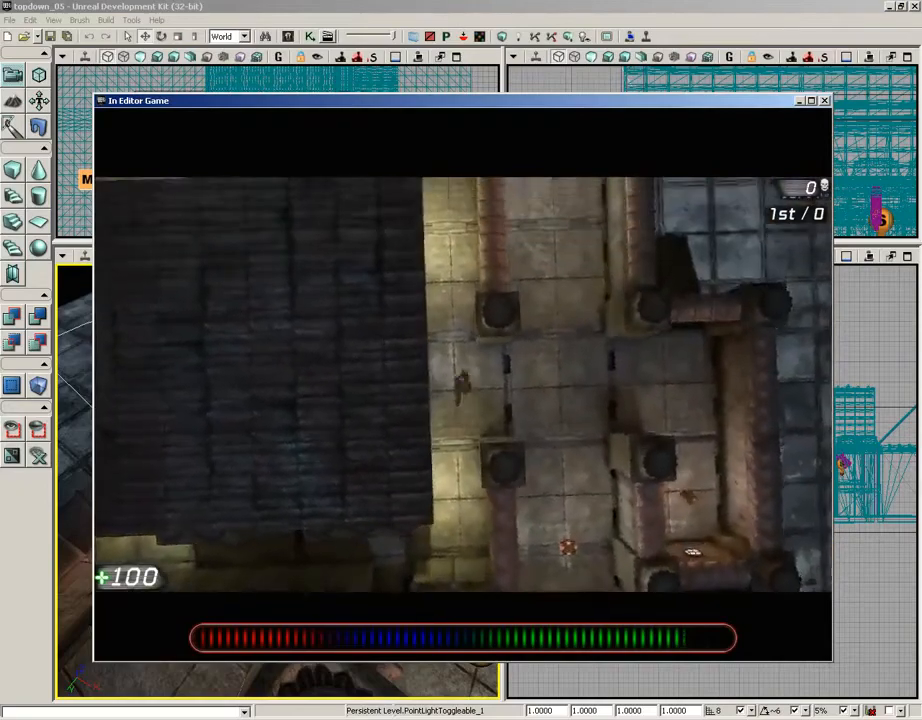
{"action": "key", "text": "w"}
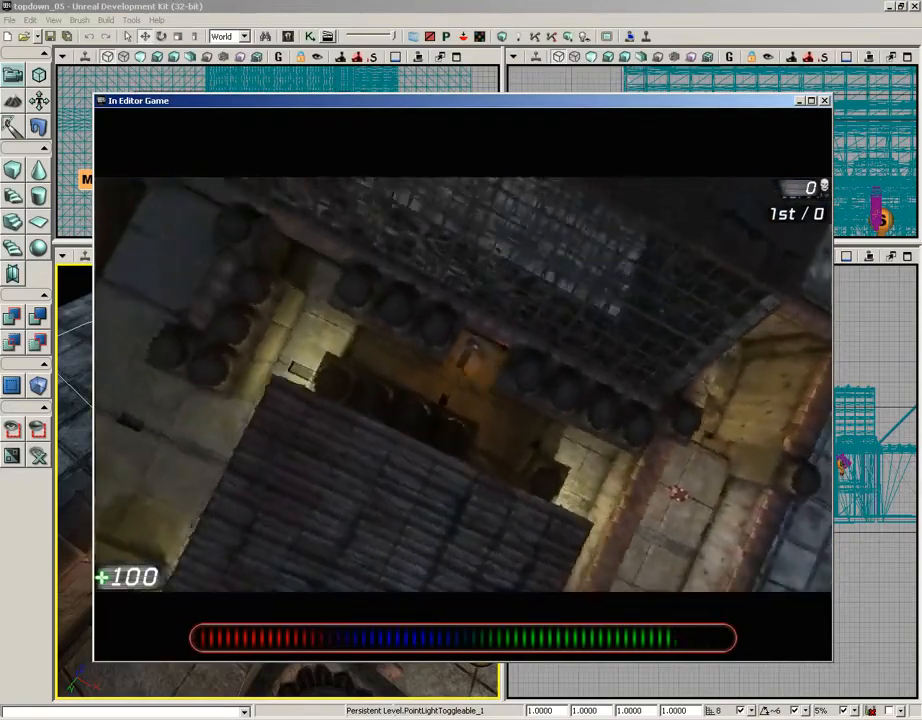
{"action": "key", "text": "w"}
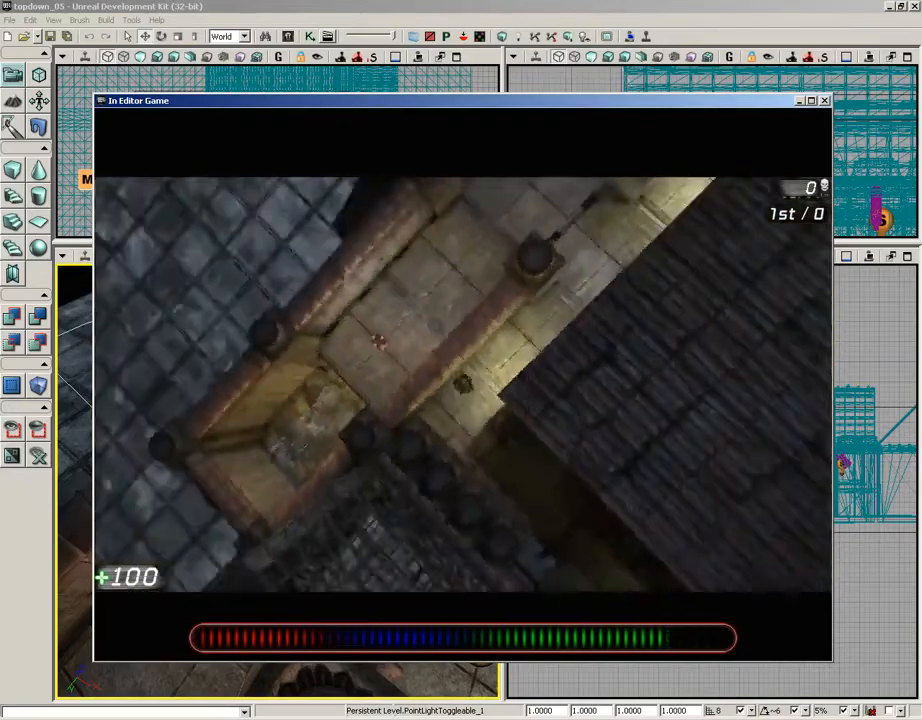
{"action": "key", "text": "w"}
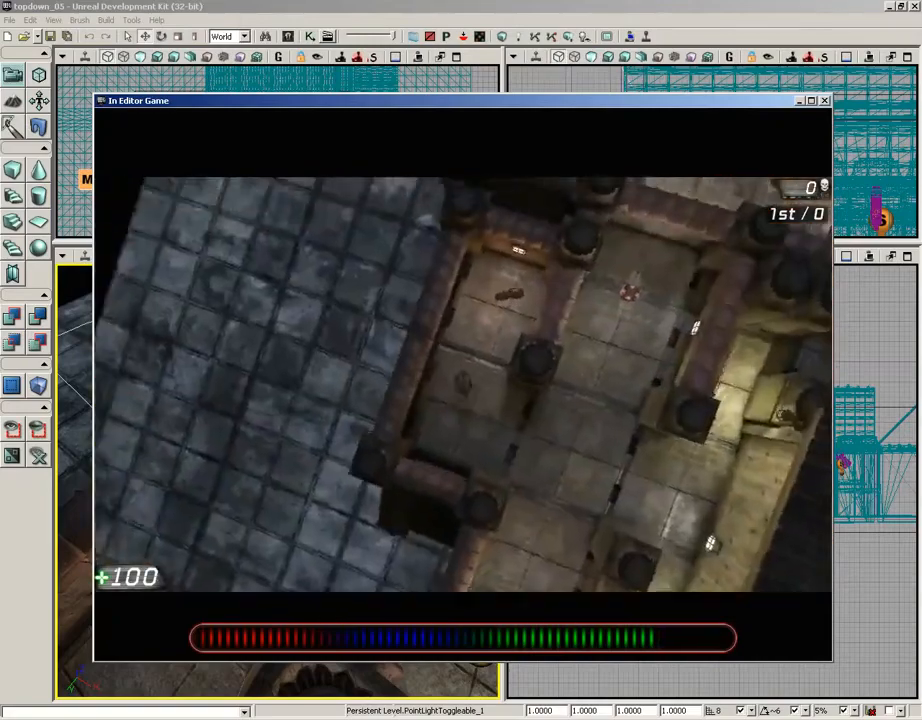
{"action": "key", "text": "w"}
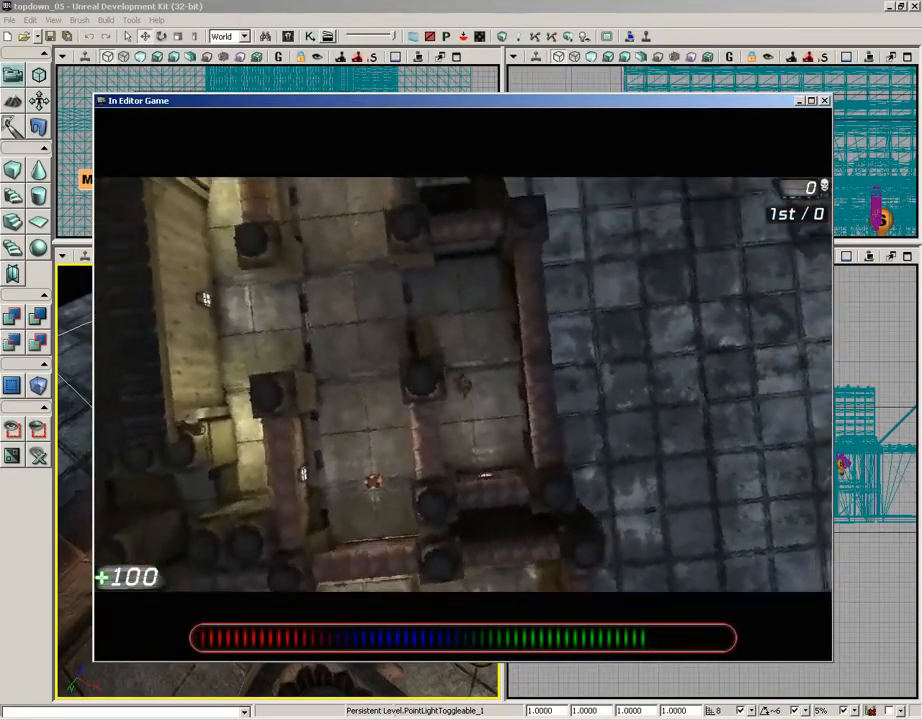
{"action": "key", "text": "w"}
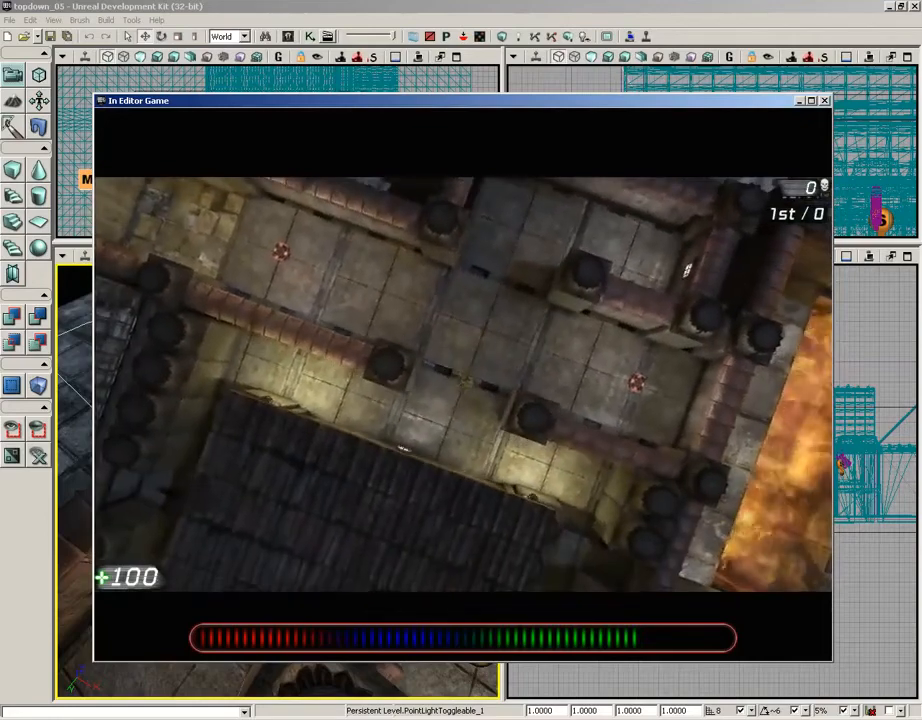
{"action": "key", "text": "Escape"}
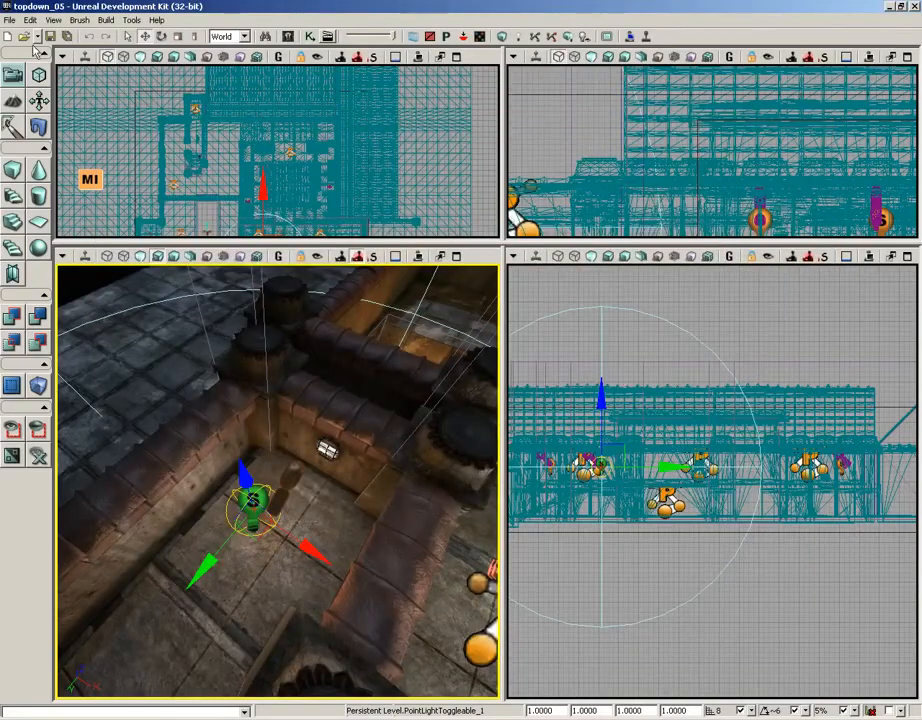